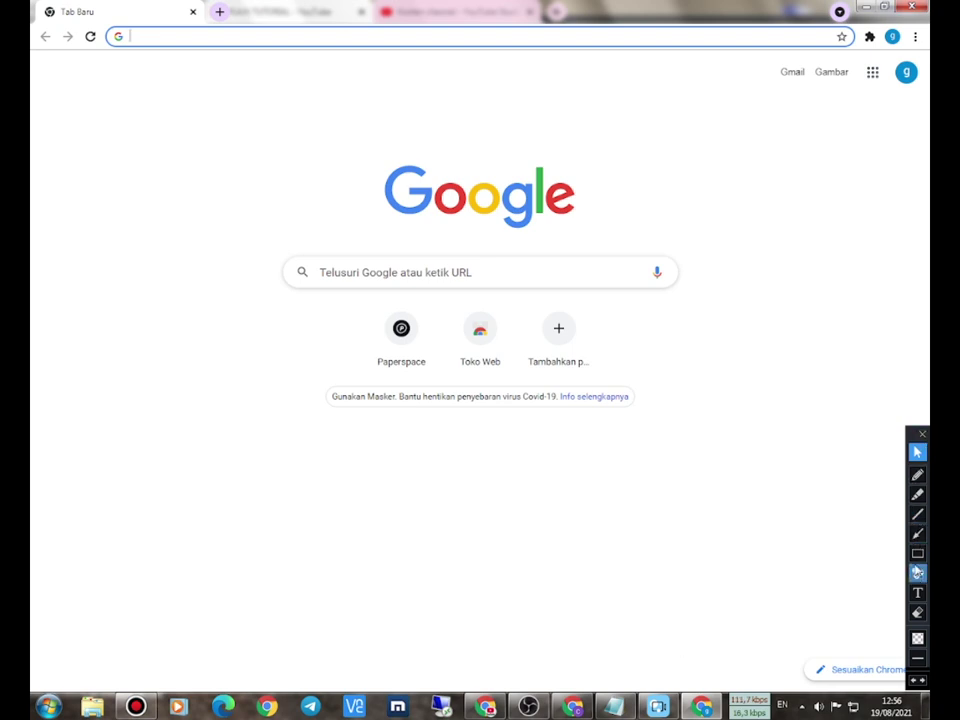
# - Mark the address bar with a red box and arrow showing where the link goes
pyautogui.click(917, 553)
pyautogui.moveTo(103, 24); pyautogui.dragTo(717, 53)
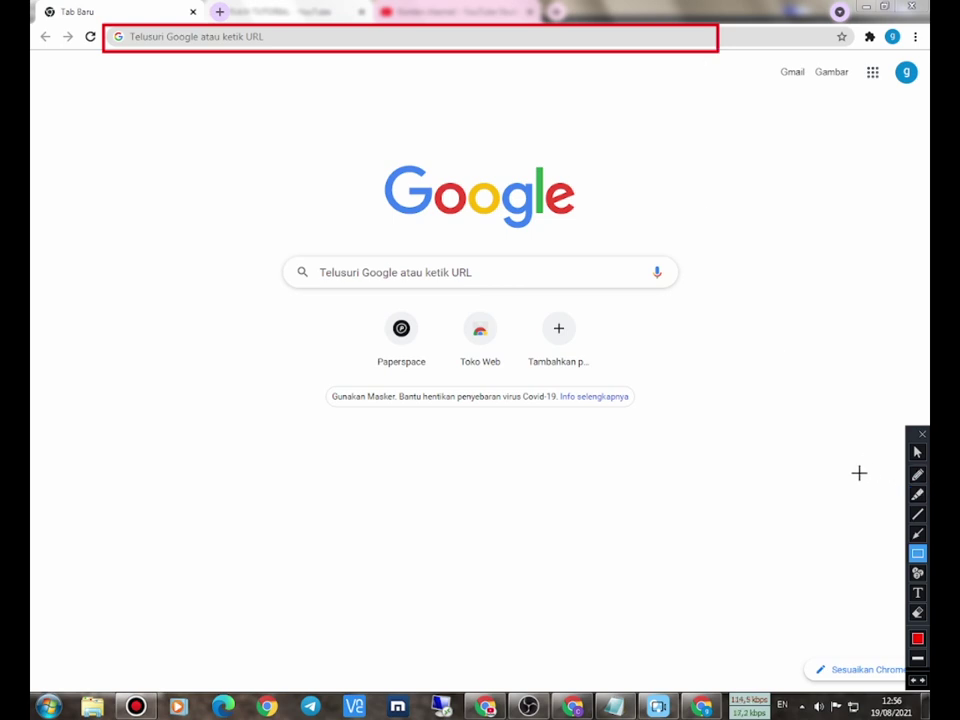
pyautogui.click(917, 452)
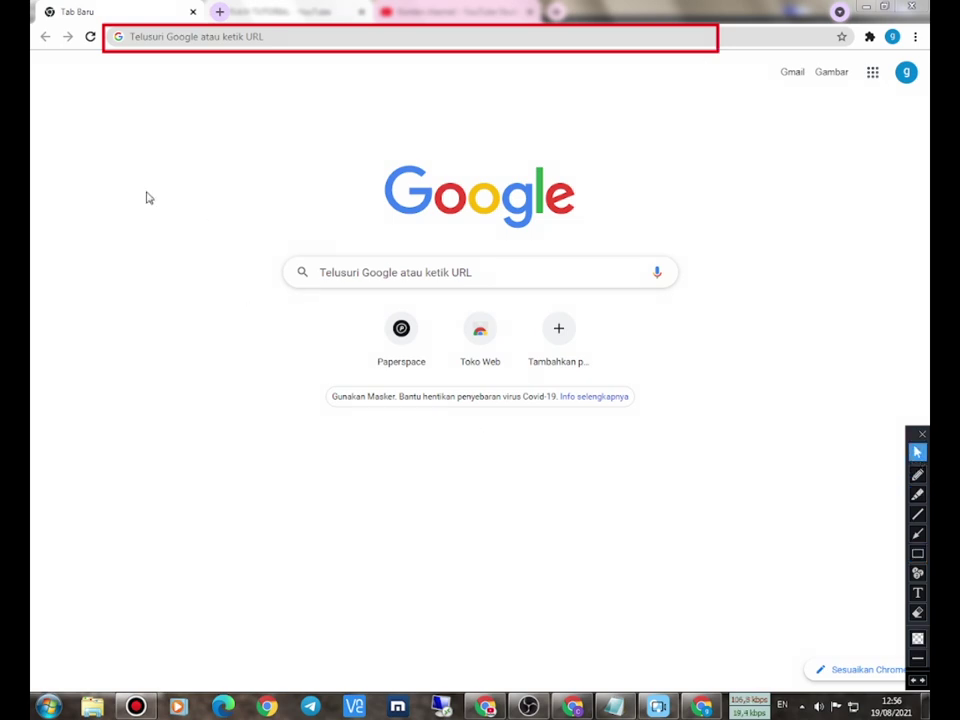
pyautogui.click(917, 533)
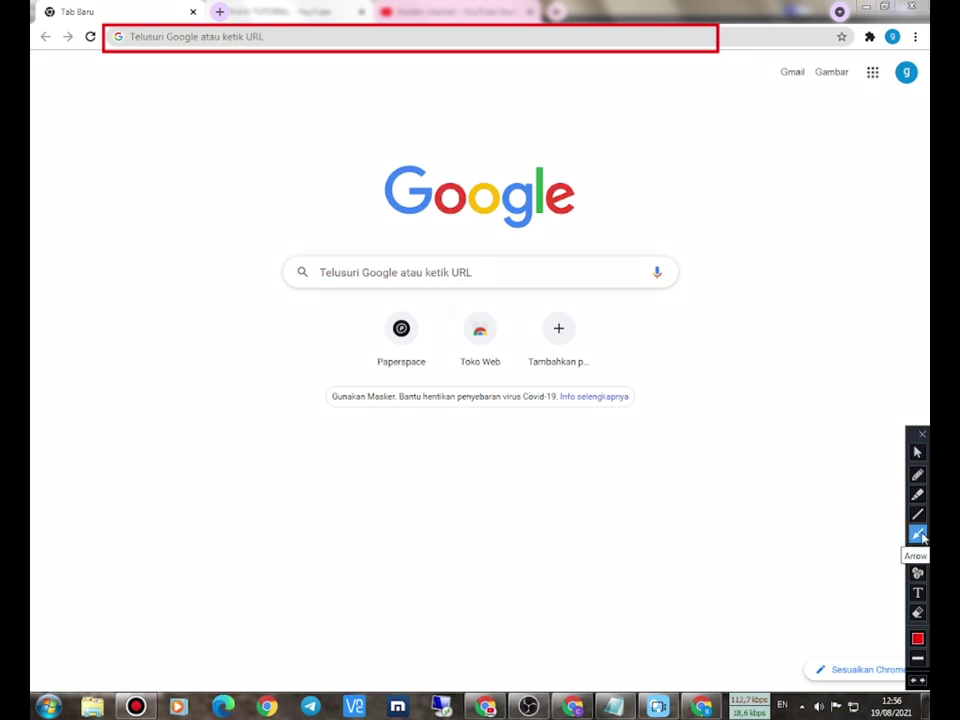
pyautogui.moveTo(195, 171); pyautogui.dragTo(196, 50)
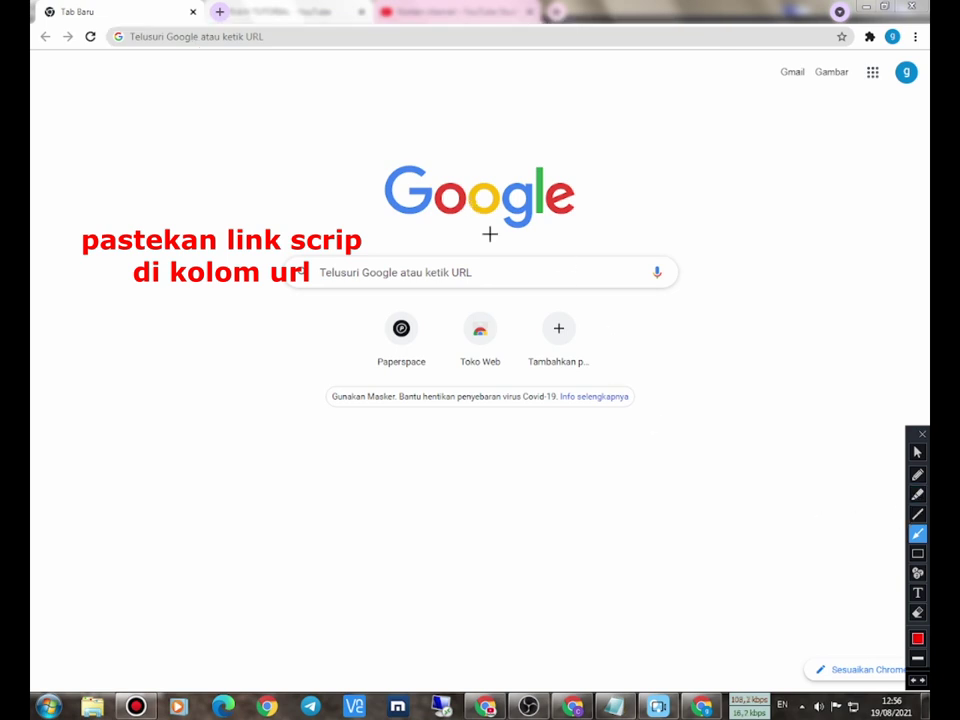
pyautogui.click(917, 452)
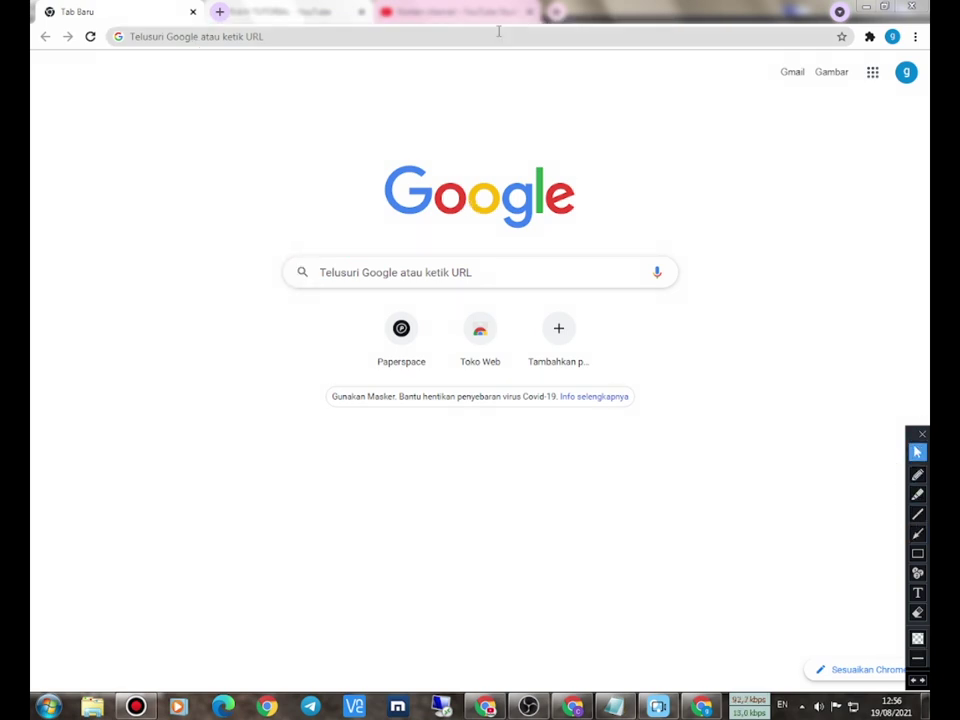
# - Clear the pasted start-host command out of the address bar
pyautogui.click(453, 33)
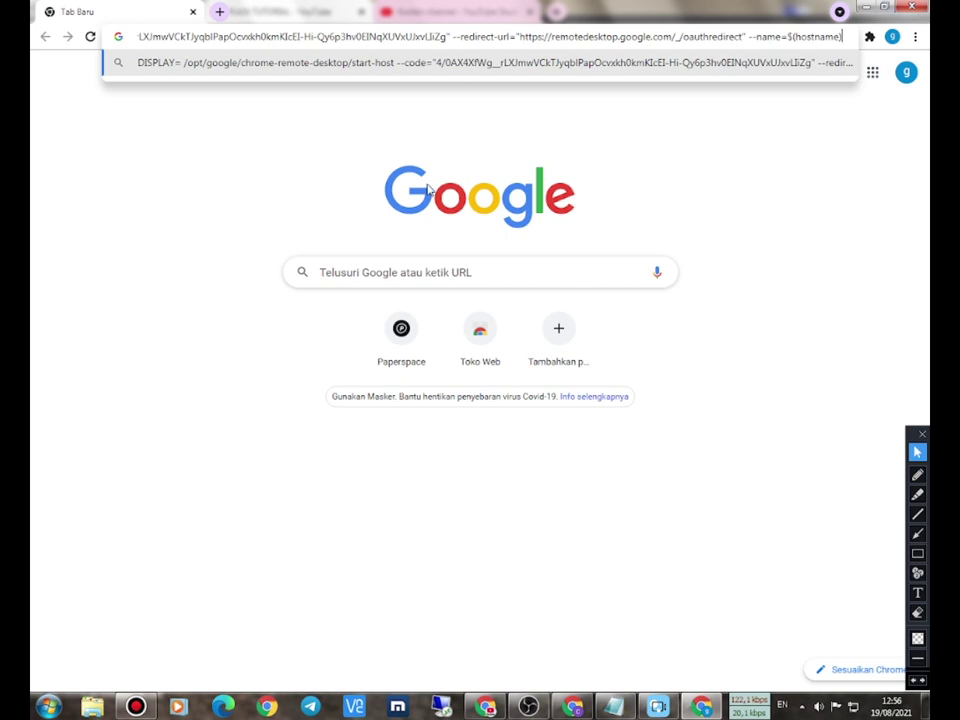
pyautogui.hotkey('ctrl', 'a')
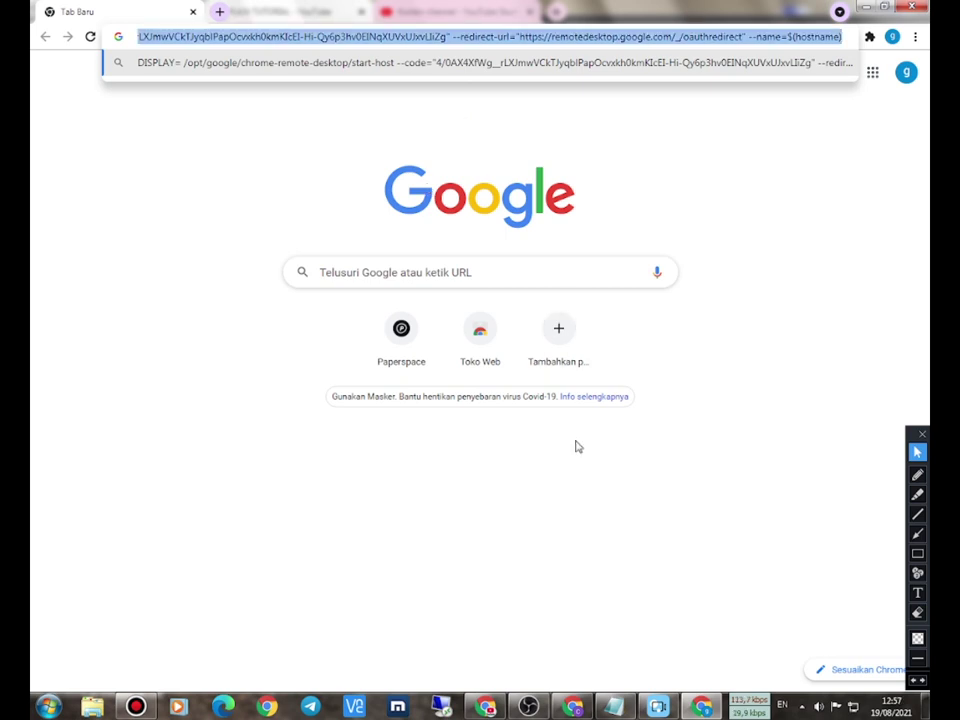
pyautogui.hotkey('ctrl', 'x')
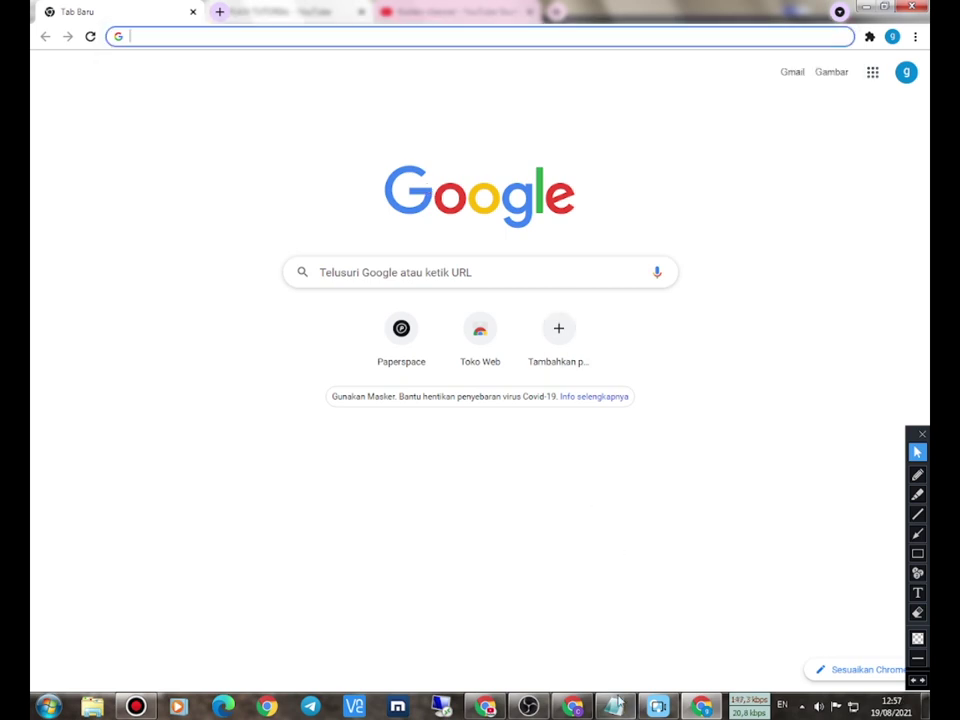
# - Copy the Colab RDP notebook link from Notepad and load it in Chrome
pyautogui.click(614, 704)
pyautogui.rightClick(587, 512)
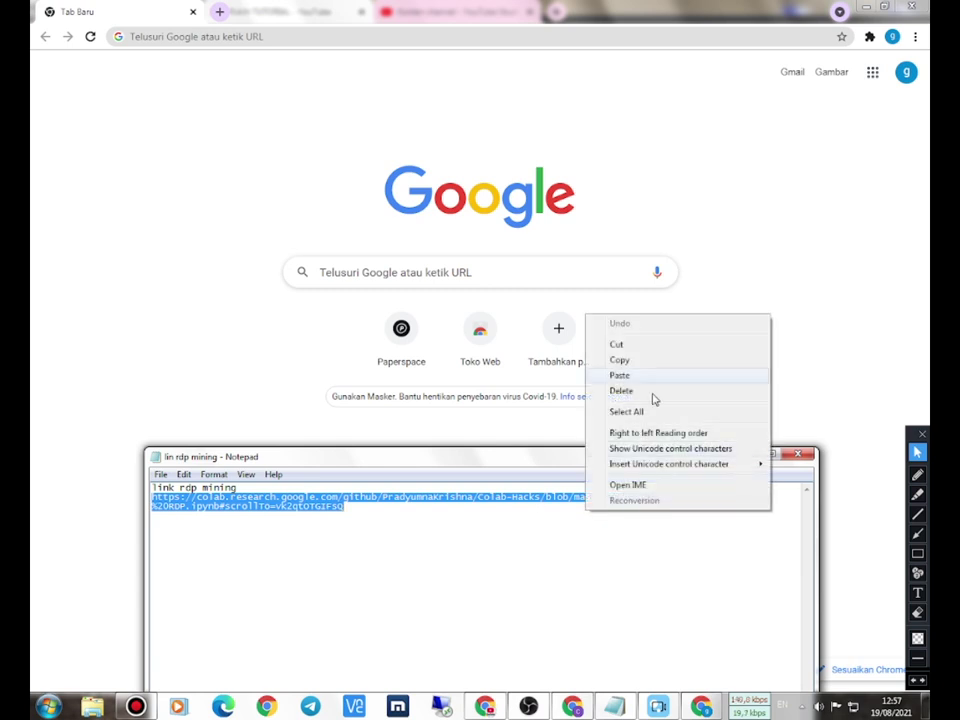
pyautogui.click(623, 358)
pyautogui.click(750, 456)
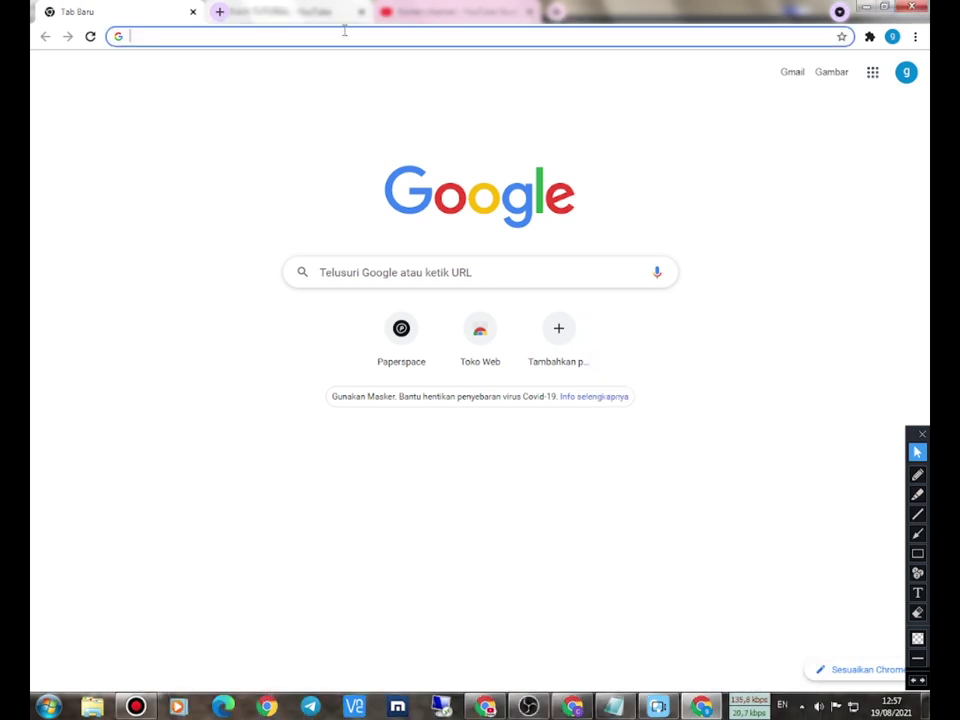
pyautogui.rightClick(338, 36)
pyautogui.click(383, 104)
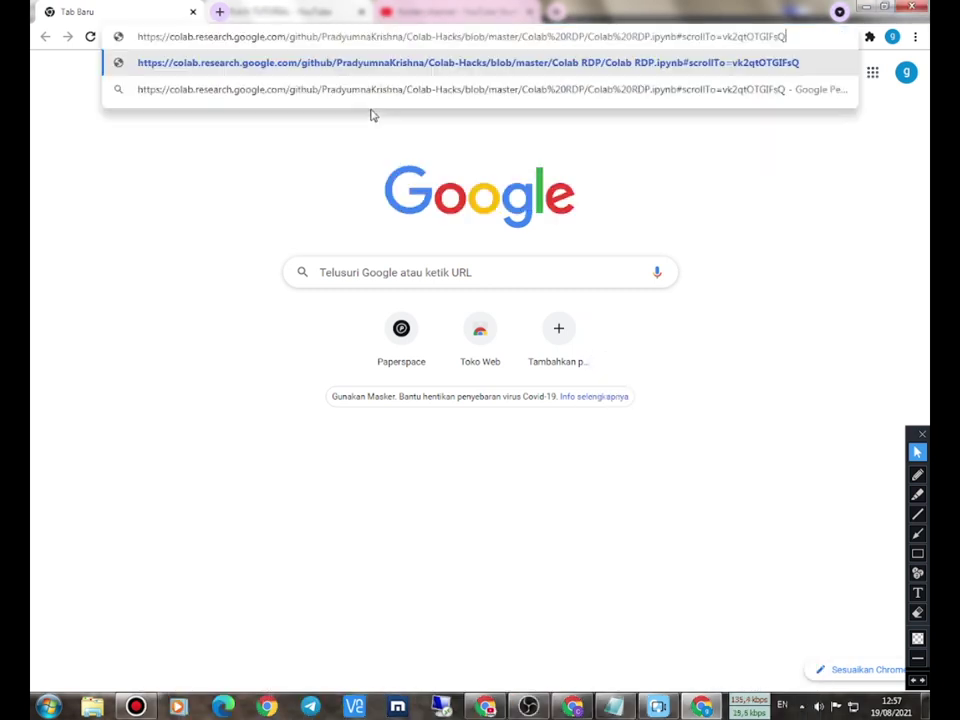
pyautogui.press('Return')
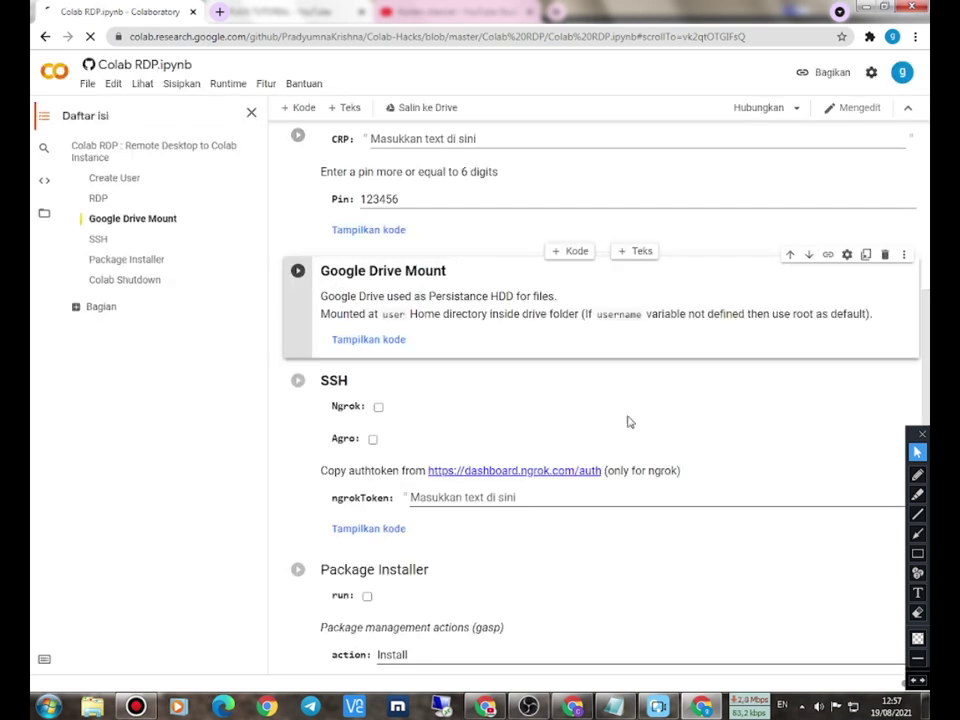
# - Scroll up and mark the Create User cell with a red box and arrow
pyautogui.scroll(2, 685, 407)
pyautogui.scroll(2, 684, 412)
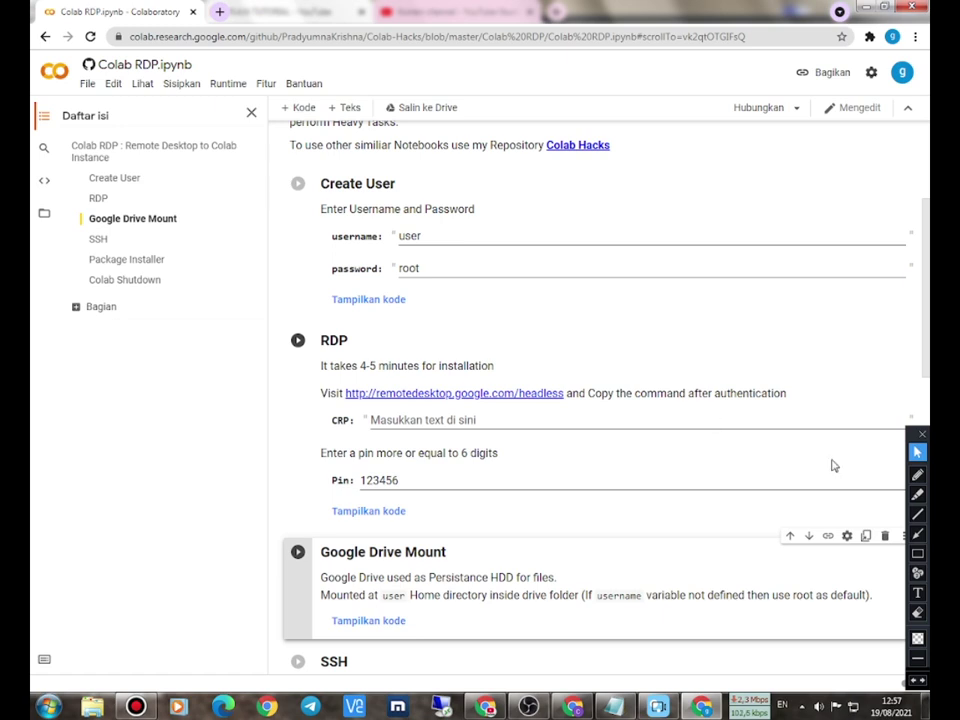
pyautogui.click(916, 554)
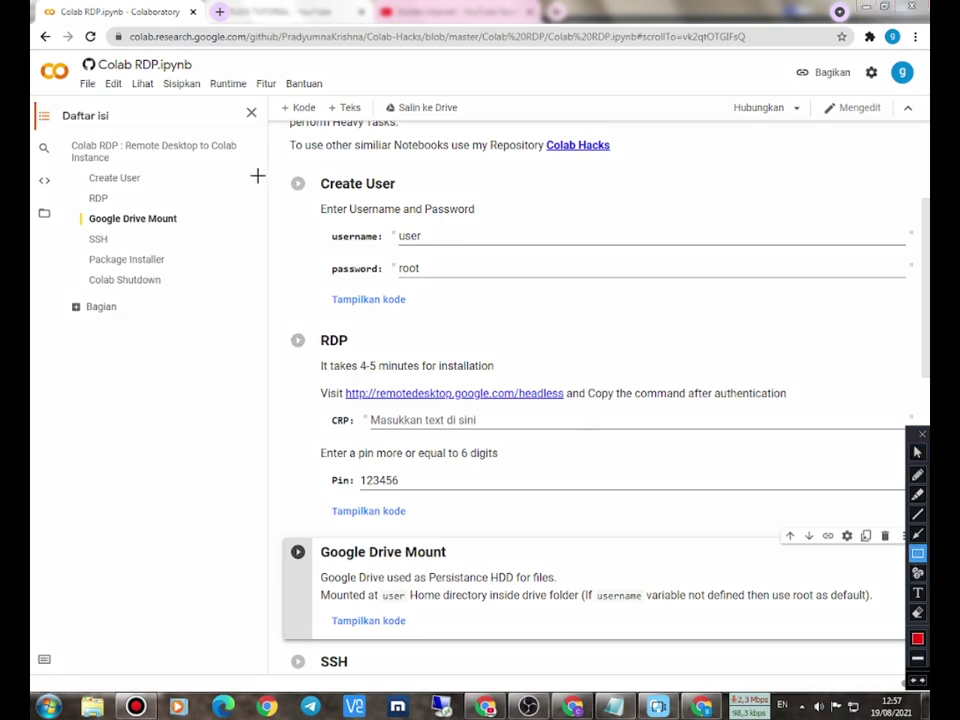
pyautogui.moveTo(271, 162)
pyautogui.mouseDown()
pyautogui.moveTo(675, 285)
pyautogui.moveTo(714, 323)
pyautogui.mouseUp()
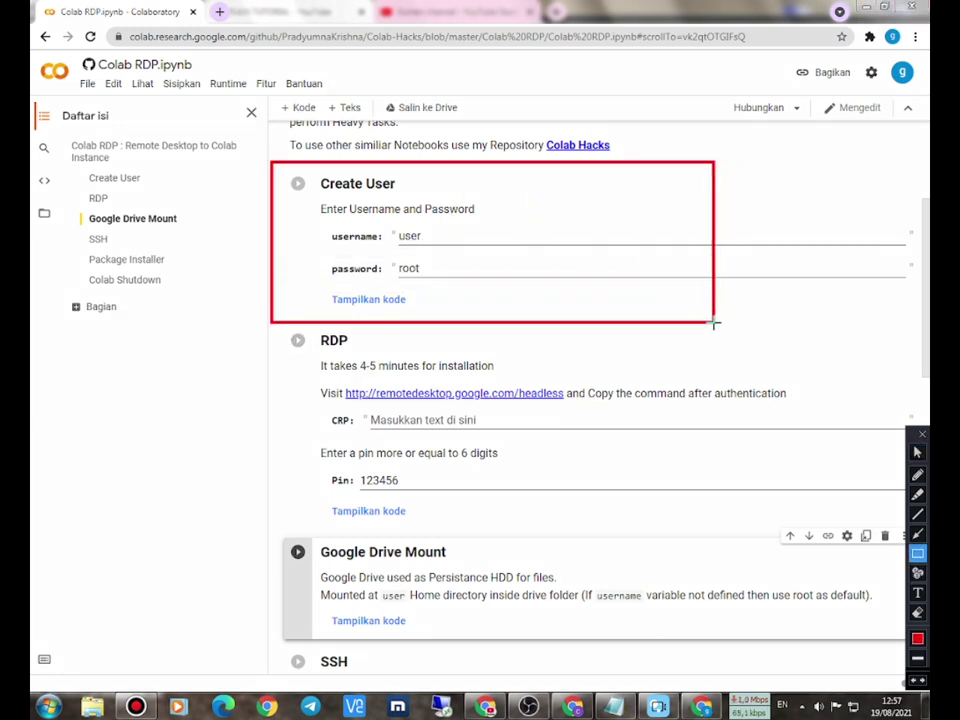
pyautogui.click(917, 537)
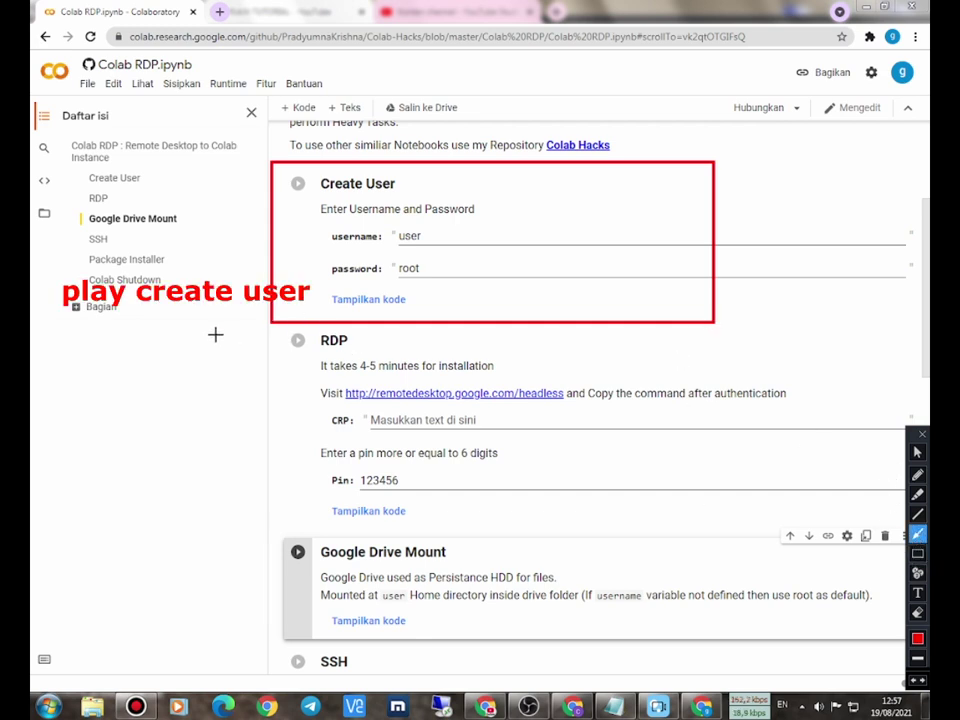
pyautogui.moveTo(220, 238); pyautogui.dragTo(285, 193)
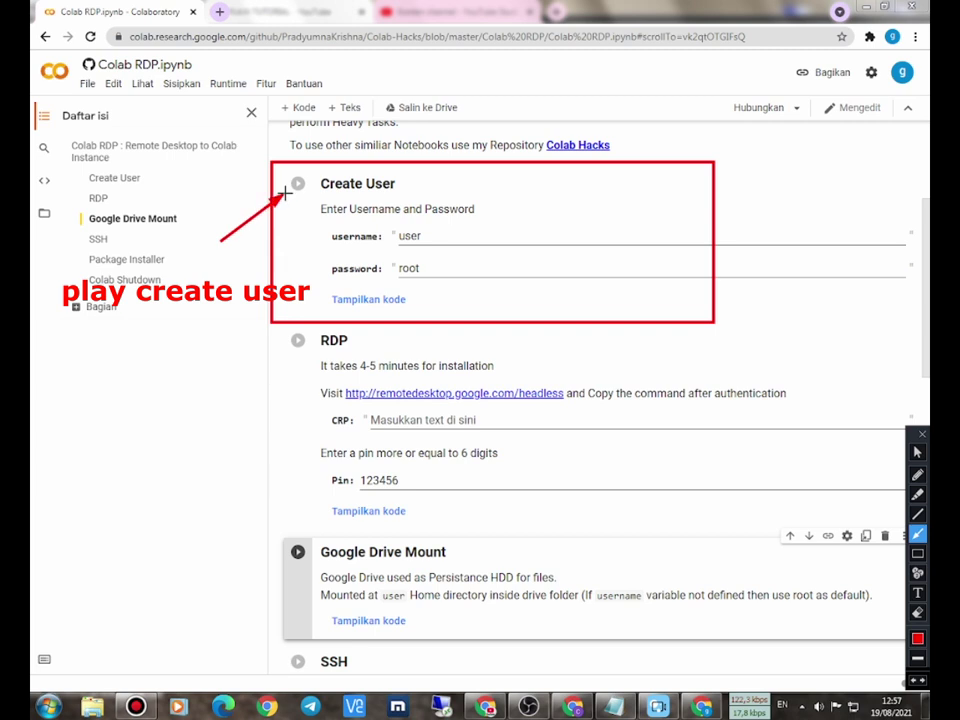
# - Mark the RDP cell with a red box and arrow, then erase all annotations
pyautogui.press('r')
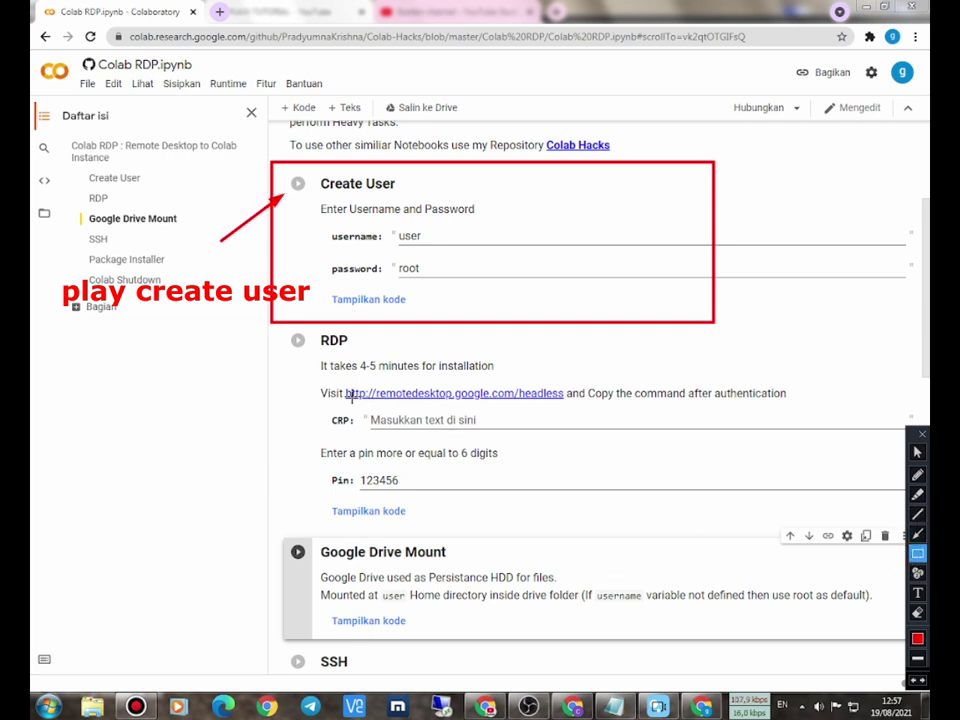
pyautogui.moveTo(272, 326)
pyautogui.mouseDown()
pyautogui.moveTo(606, 480)
pyautogui.moveTo(767, 498)
pyautogui.moveTo(715, 478)
pyautogui.mouseUp()
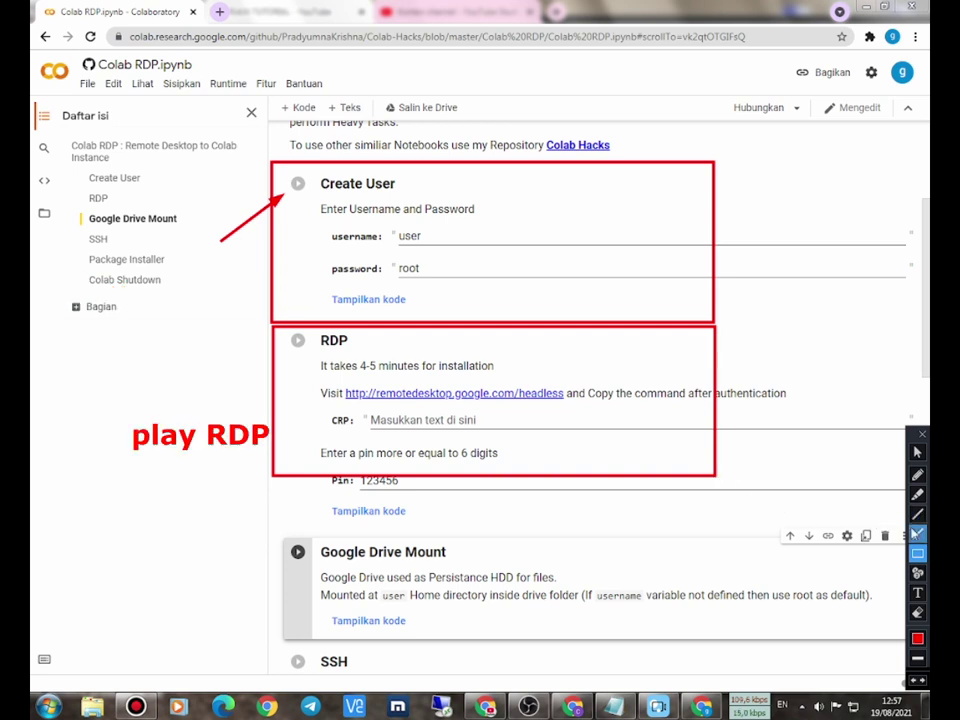
pyautogui.press('a')
pyautogui.moveTo(213, 392); pyautogui.dragTo(297, 340)
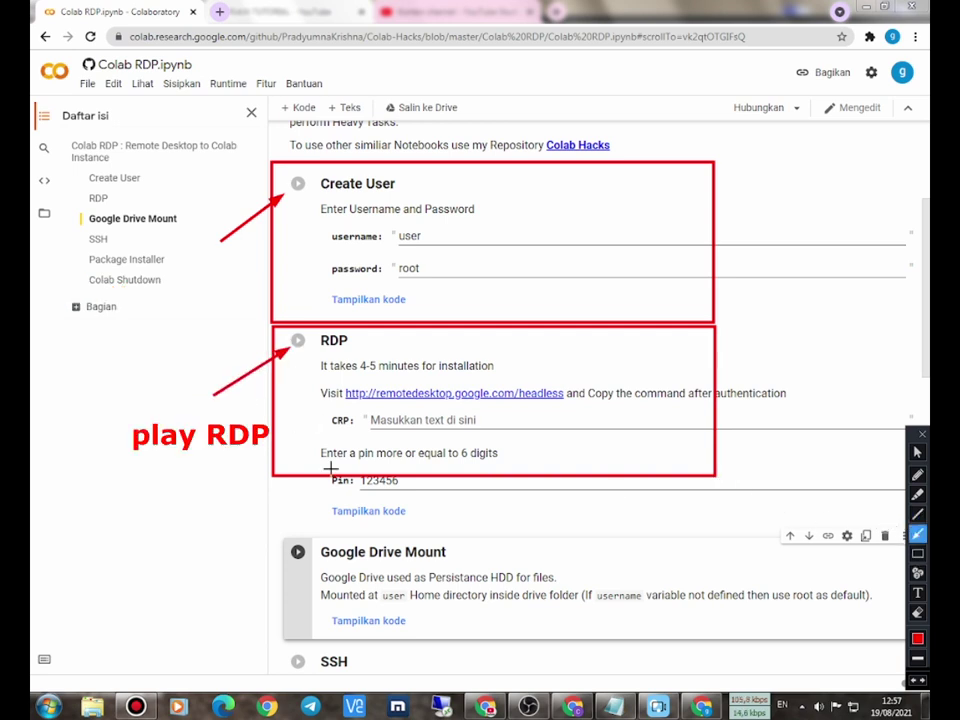
pyautogui.press('Delete')
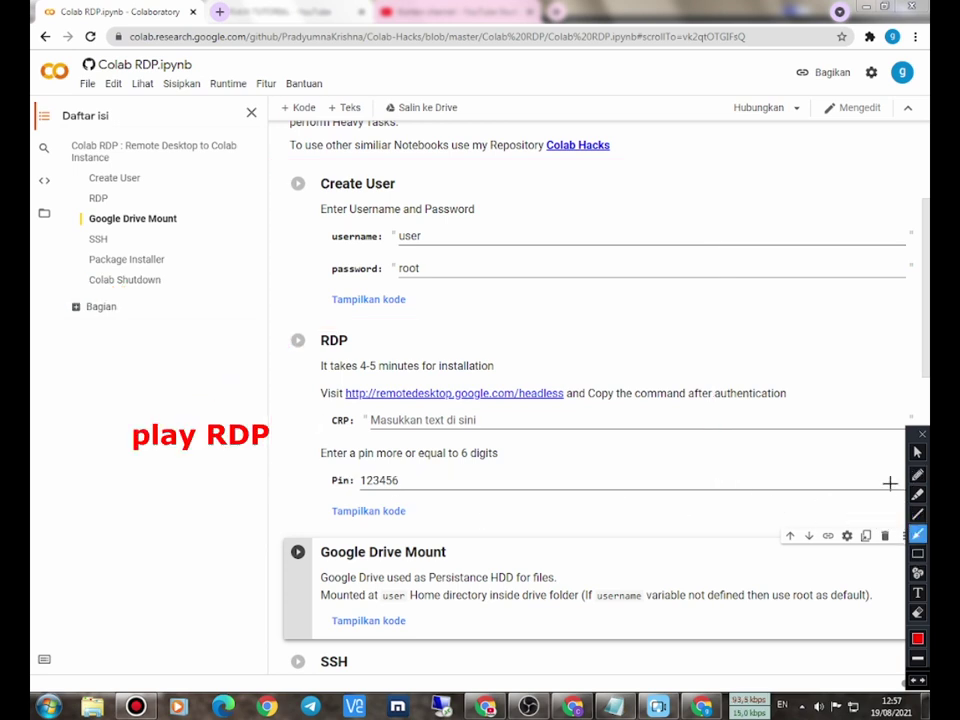
pyautogui.click(918, 452)
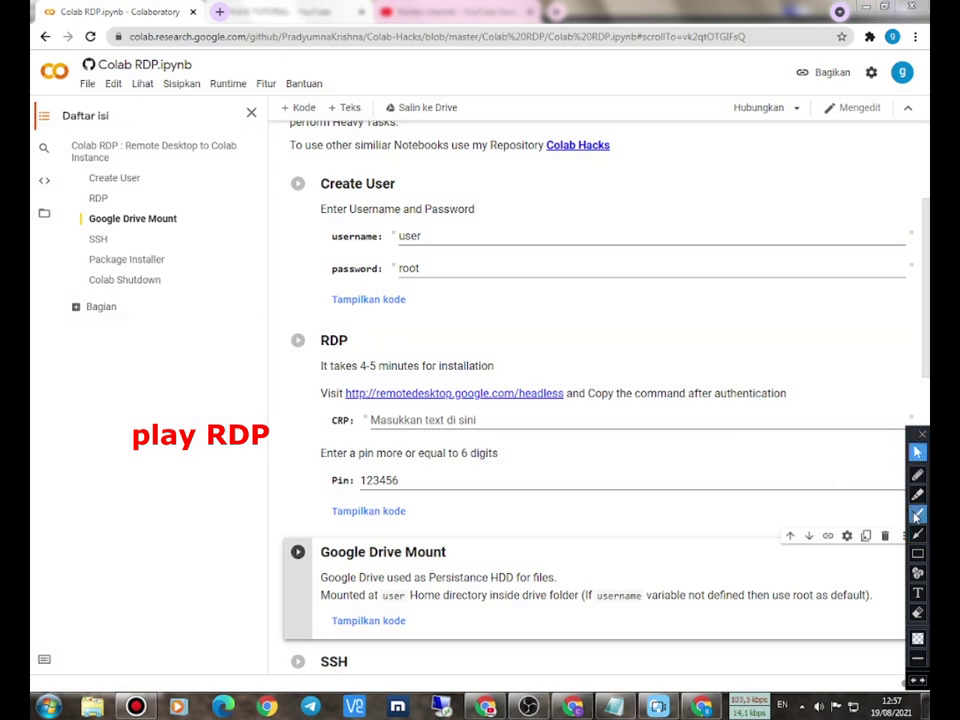
# - Run the Create User cell and highlight the warning's run-anyway choice
pyautogui.click(297, 186)
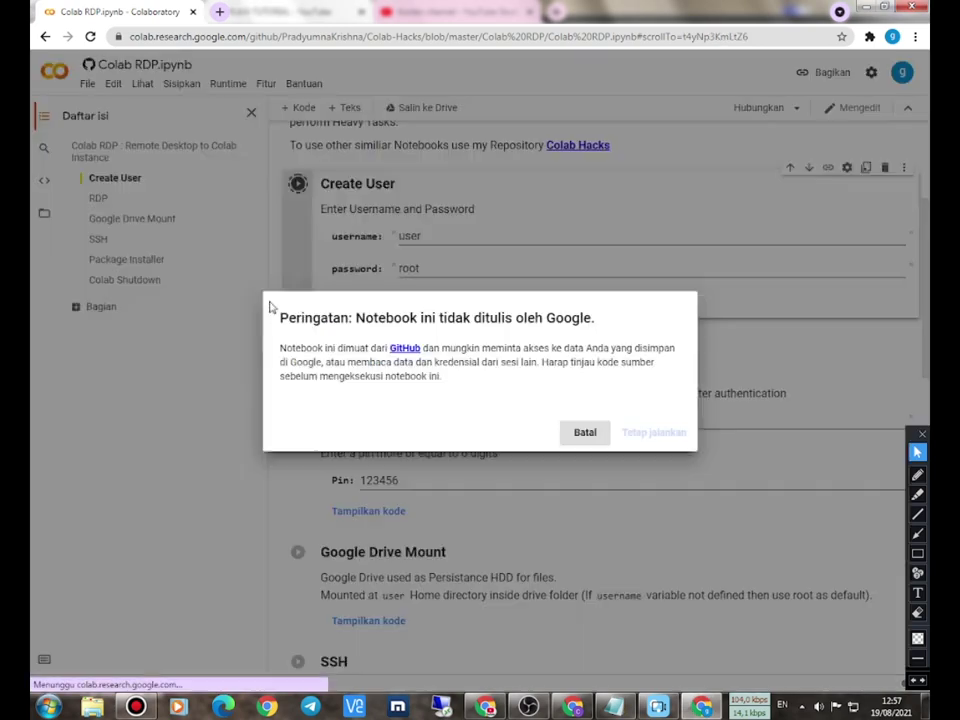
pyautogui.click(917, 553)
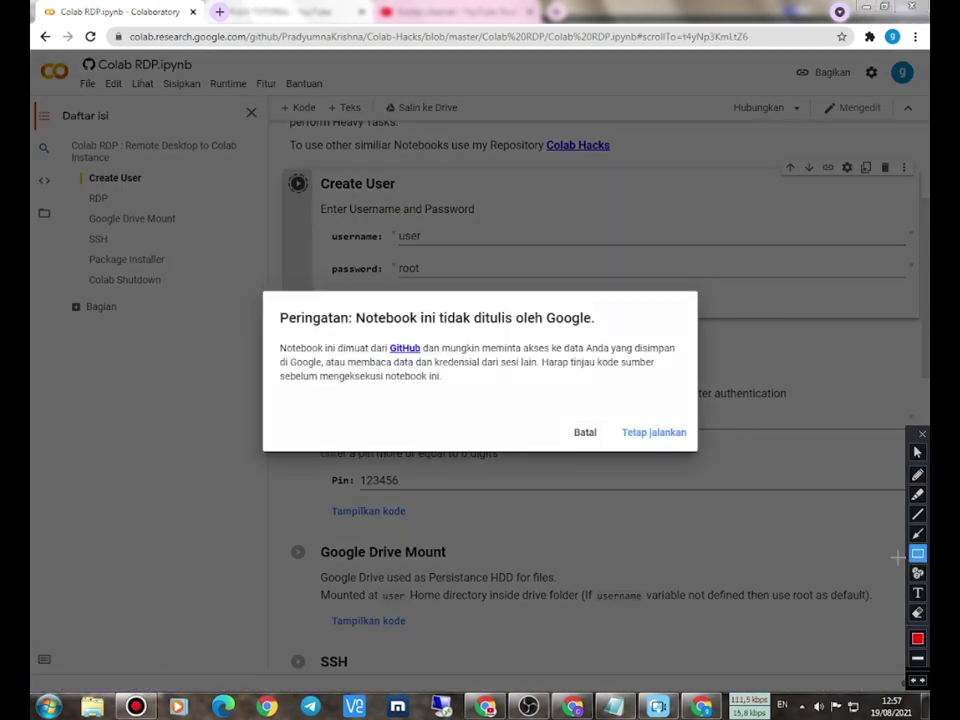
pyautogui.moveTo(617, 412)
pyautogui.mouseDown()
pyautogui.moveTo(662, 446)
pyautogui.moveTo(697, 449)
pyautogui.mouseUp()
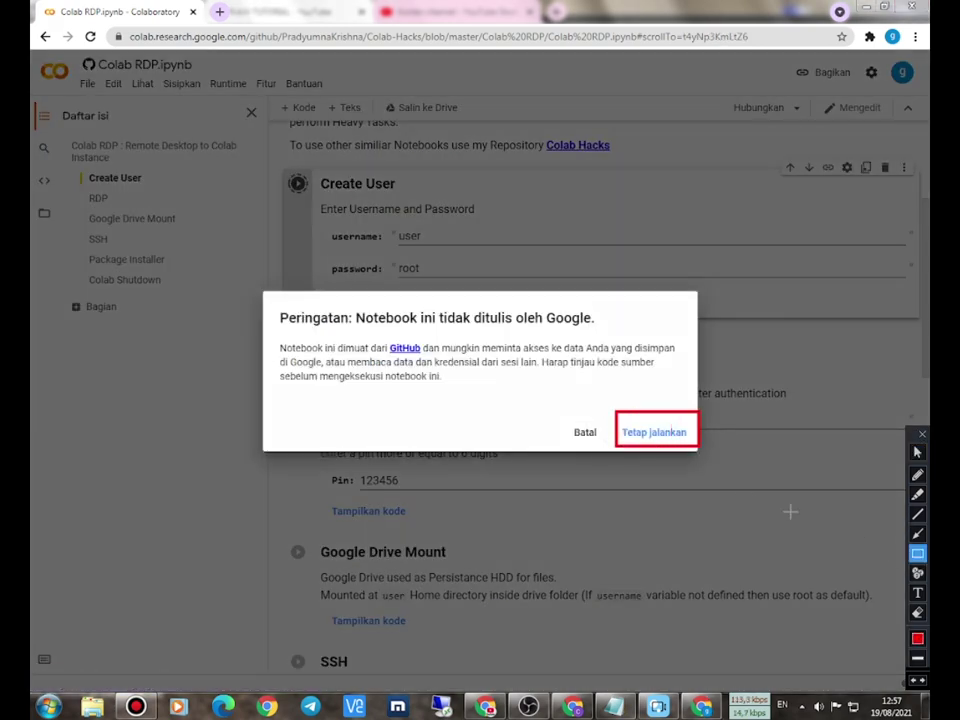
pyautogui.click(917, 535)
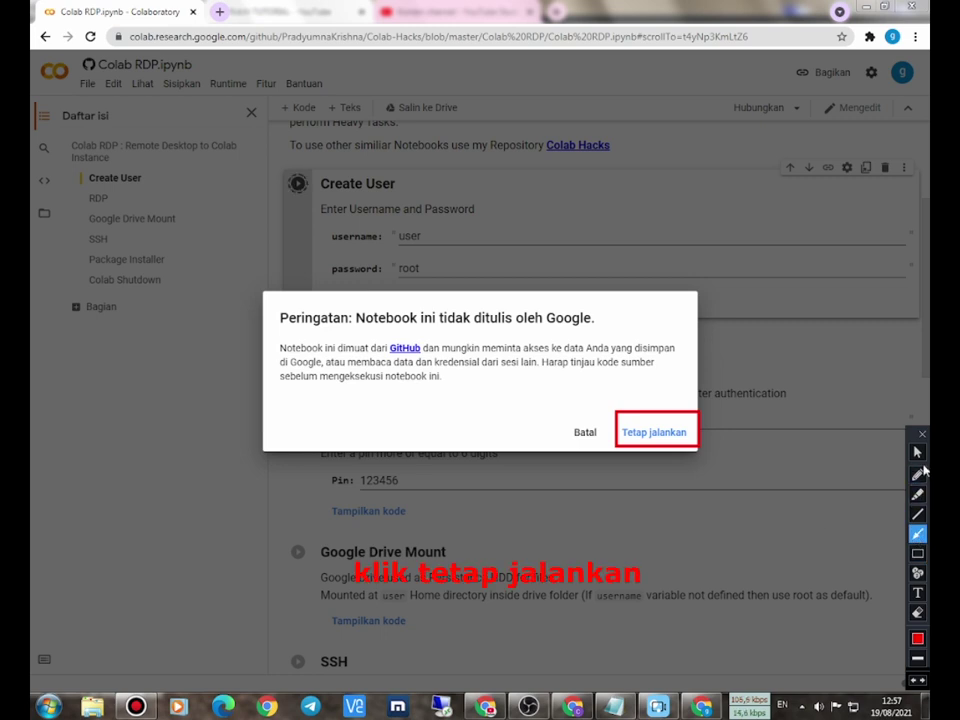
pyautogui.moveTo(570, 537); pyautogui.dragTo(650, 452)
pyautogui.click(917, 451)
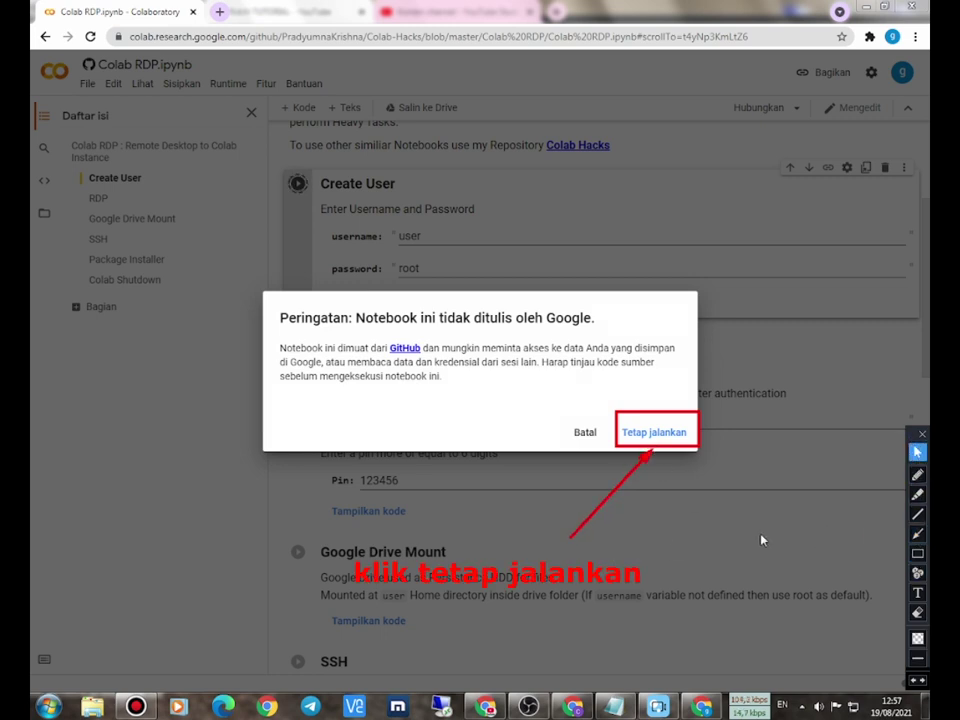
# - Accept the not-authored-by-Google warning with 'Tetap jalankan'
pyautogui.click(918, 534)
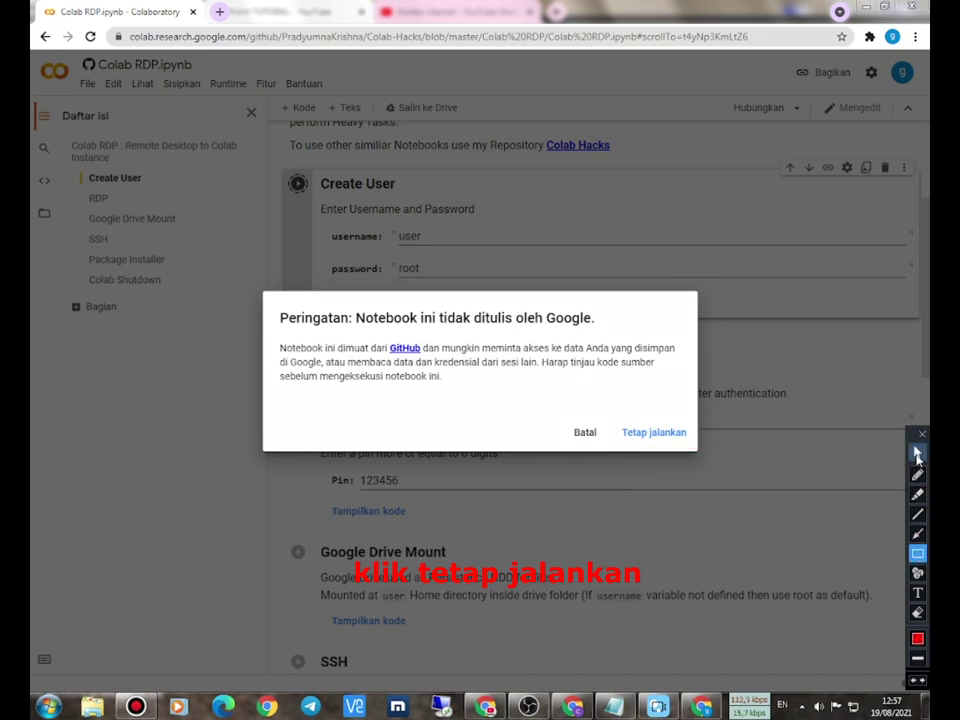
pyautogui.click(917, 451)
pyautogui.click(660, 433)
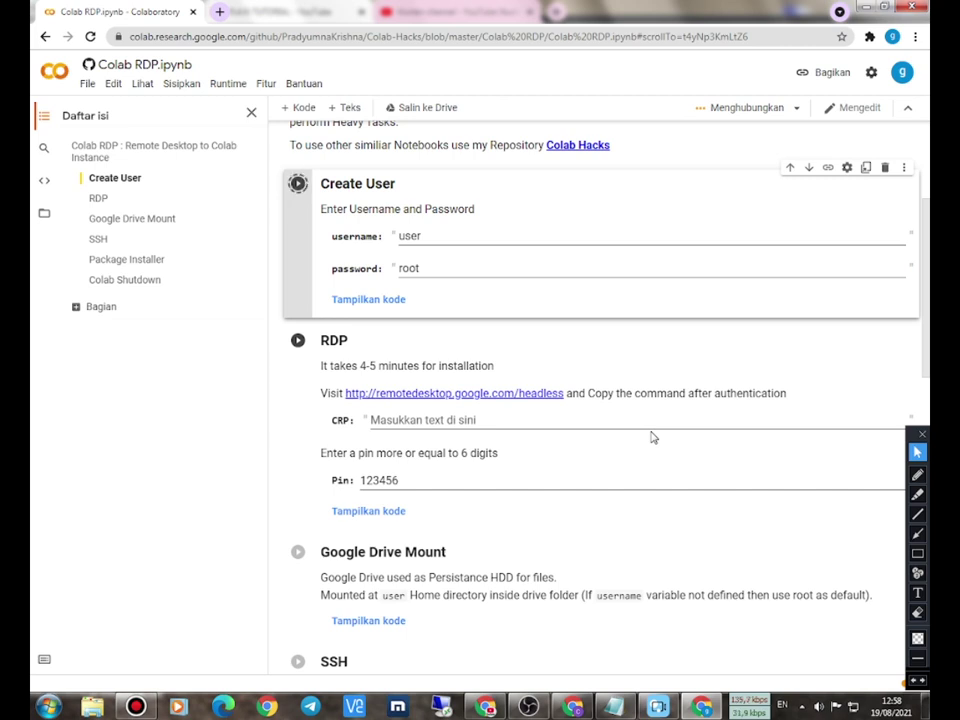
# - Annotate the RAM/Disk indicator and Create User cell until it prints 'User Created and Configured'
pyautogui.press('r')
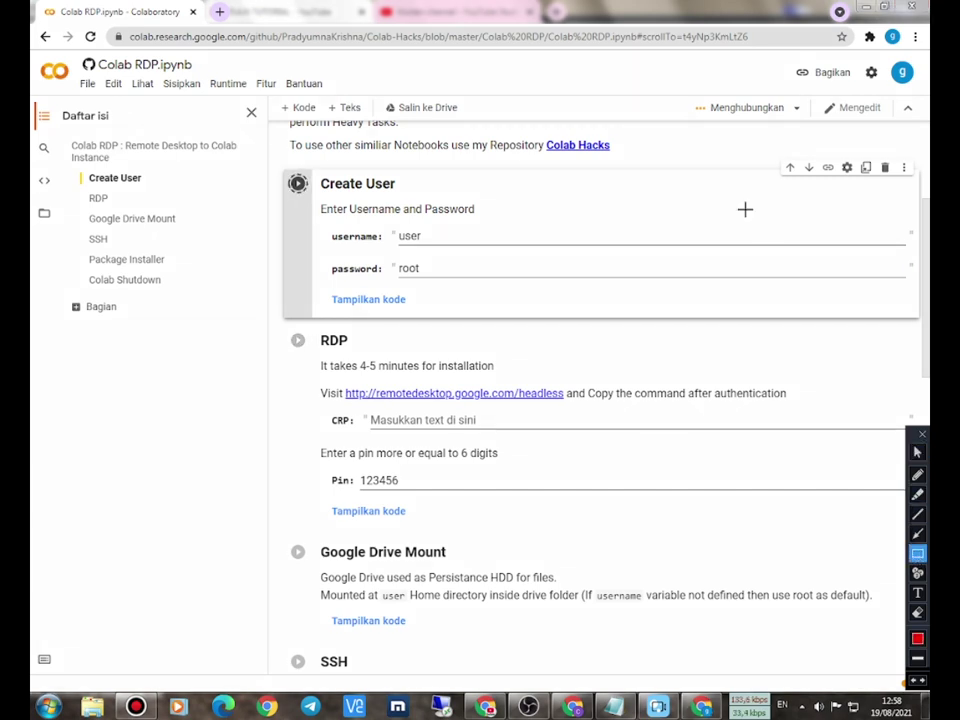
pyautogui.moveTo(676, 87)
pyautogui.mouseDown()
pyautogui.moveTo(782, 128)
pyautogui.moveTo(809, 127)
pyautogui.mouseUp()
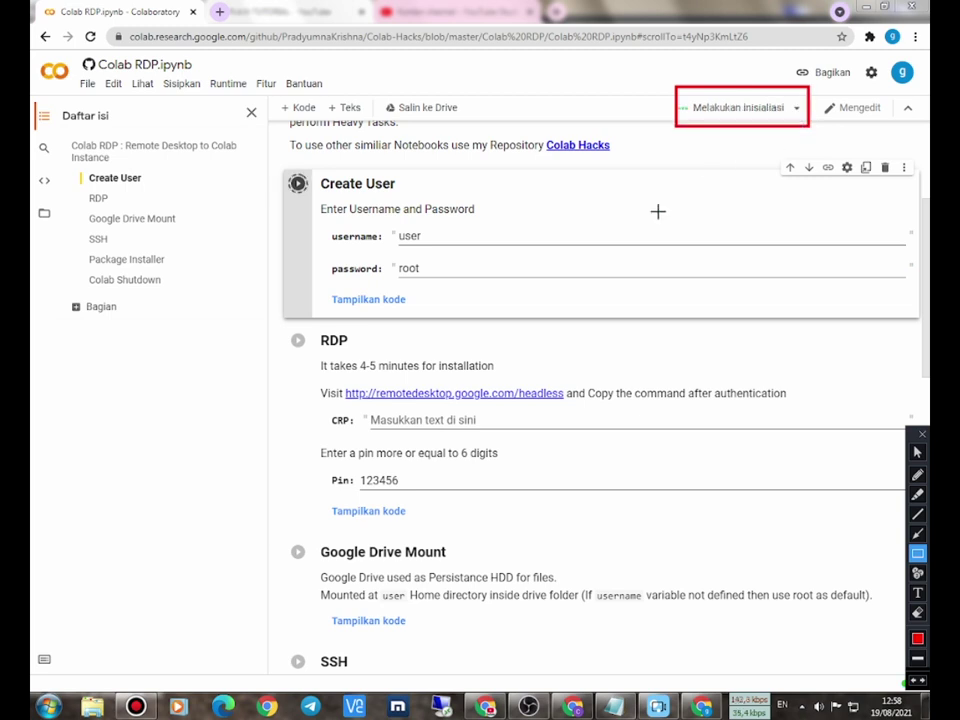
pyautogui.moveTo(278, 167)
pyautogui.mouseDown()
pyautogui.moveTo(510, 270)
pyautogui.moveTo(499, 319)
pyautogui.moveTo(516, 327)
pyautogui.mouseUp()
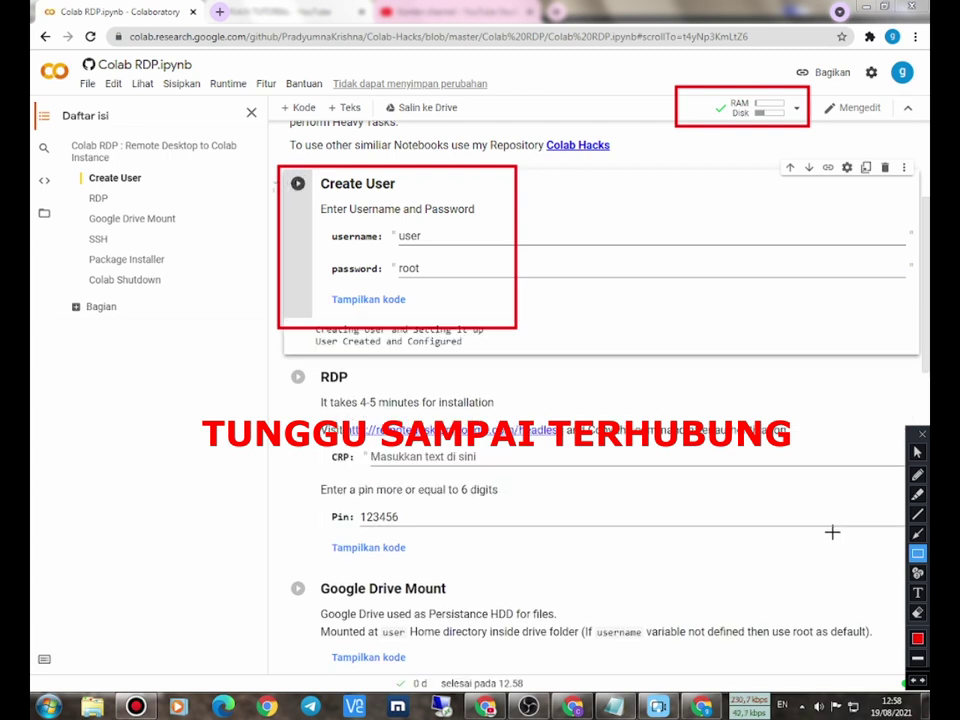
pyautogui.click(917, 474)
pyautogui.moveTo(305, 187); pyautogui.dragTo(345, 158)
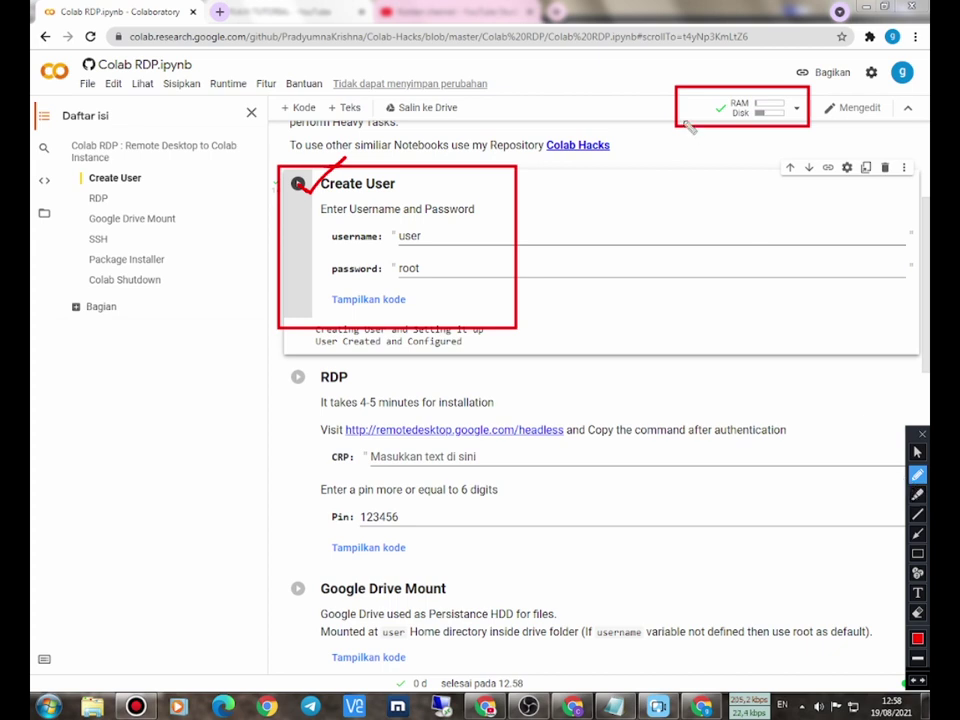
pyautogui.moveTo(688, 101); pyautogui.dragTo(714, 89)
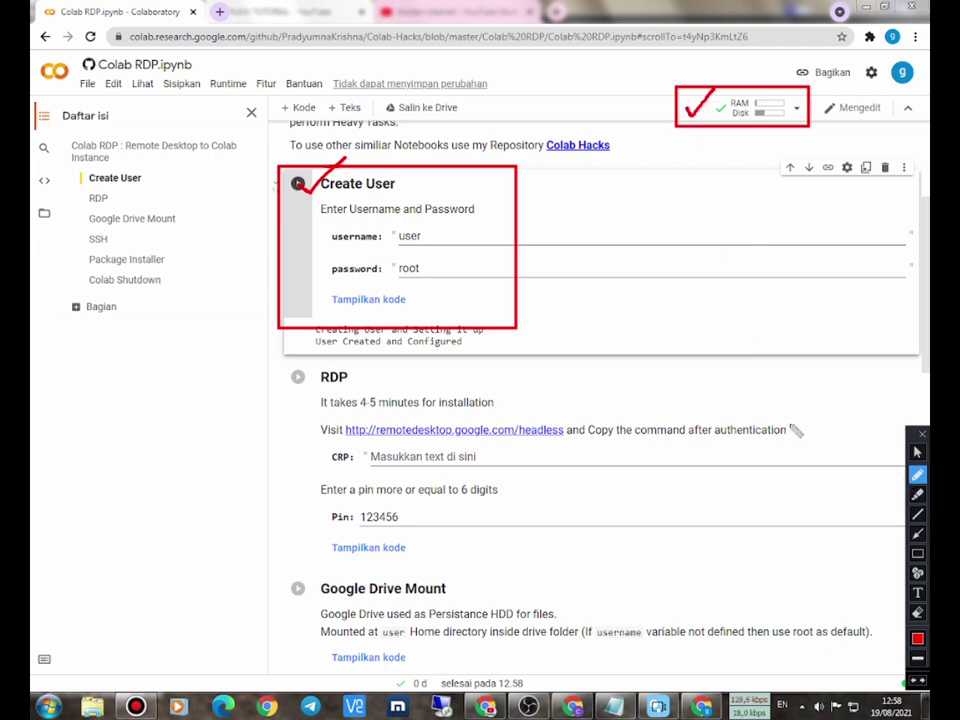
pyautogui.press('Escape')
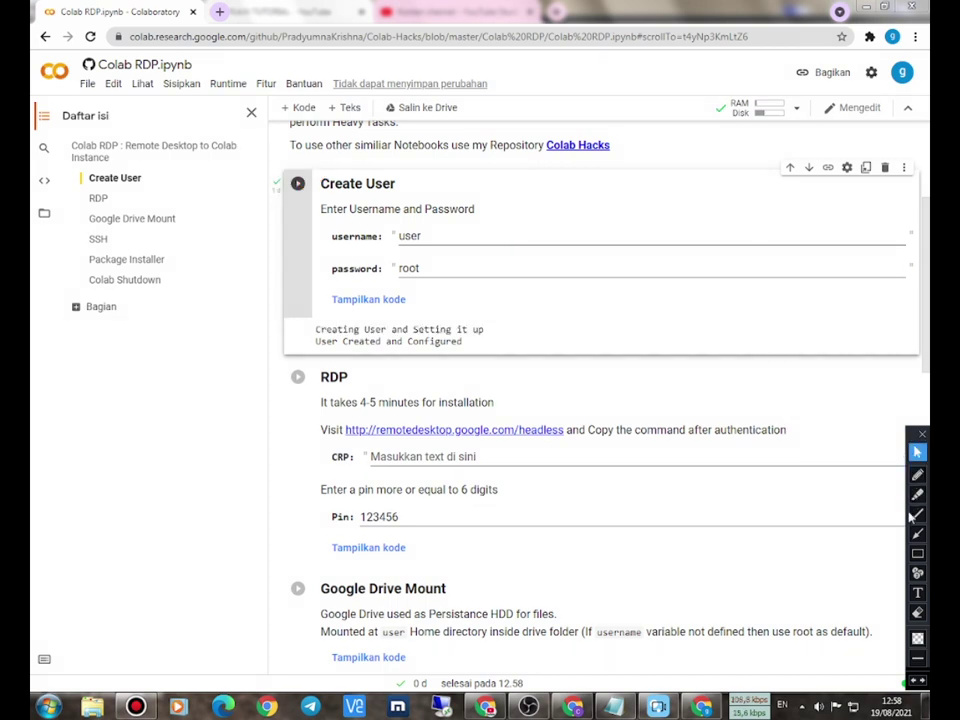
pyautogui.click(918, 554)
# - Mark the RDP cell and its remotedesktop headless link with boxes and an arrow
pyautogui.moveTo(268, 359)
pyautogui.mouseDown()
pyautogui.moveTo(692, 570)
pyautogui.moveTo(750, 537)
pyautogui.mouseUp()
pyautogui.moveTo(314, 414)
pyautogui.mouseDown()
pyautogui.moveTo(439, 445)
pyautogui.moveTo(604, 445)
pyautogui.mouseUp()
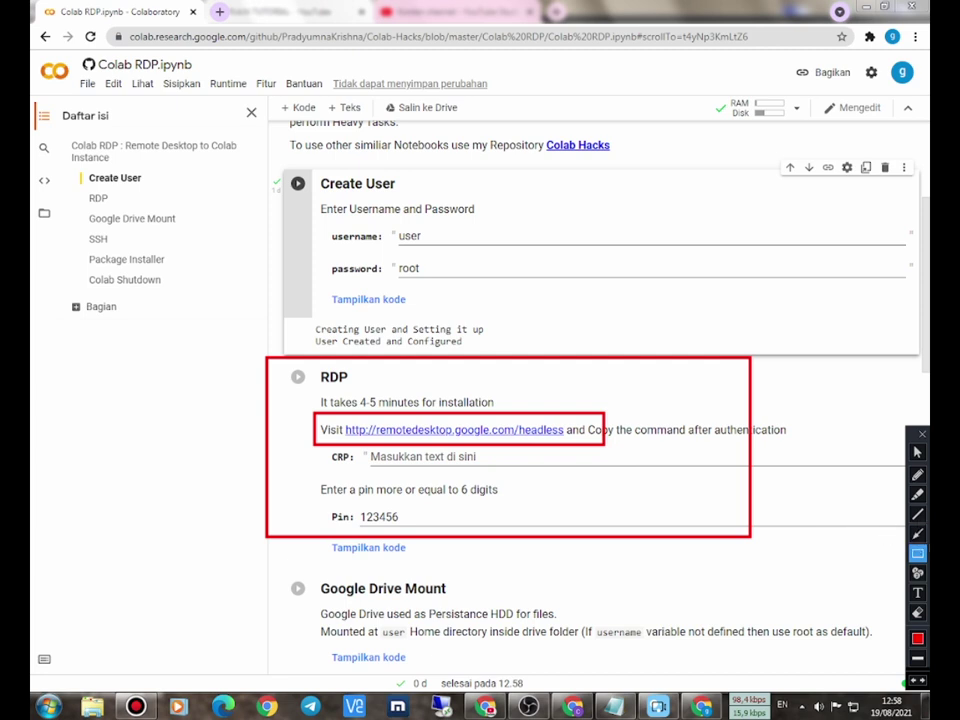
pyautogui.press('a')
pyautogui.moveTo(617, 311); pyautogui.dragTo(515, 412)
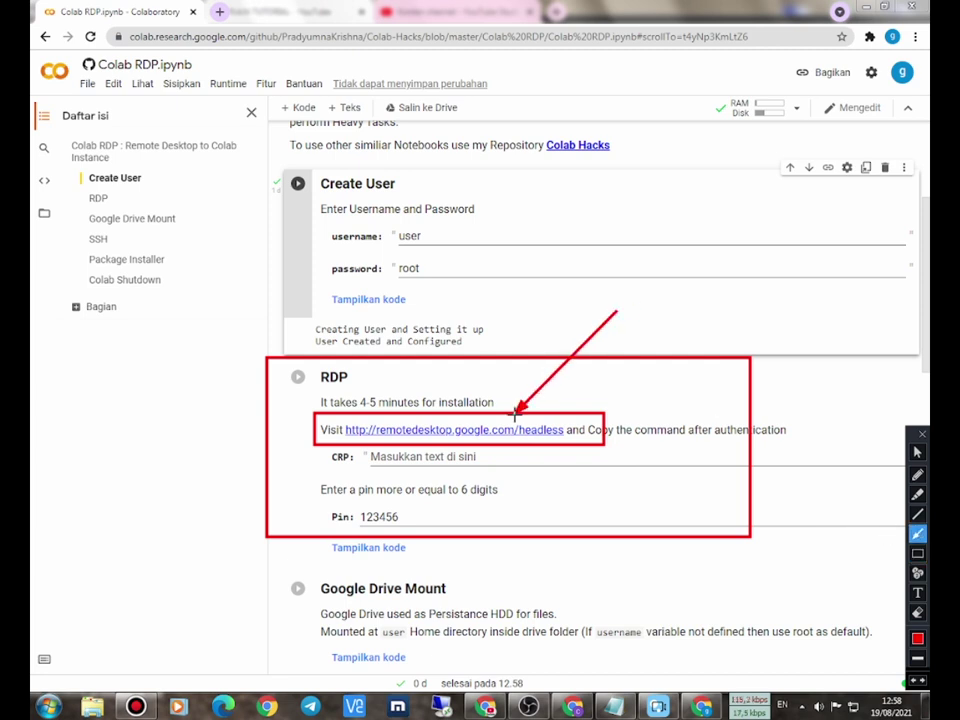
pyautogui.click(917, 452)
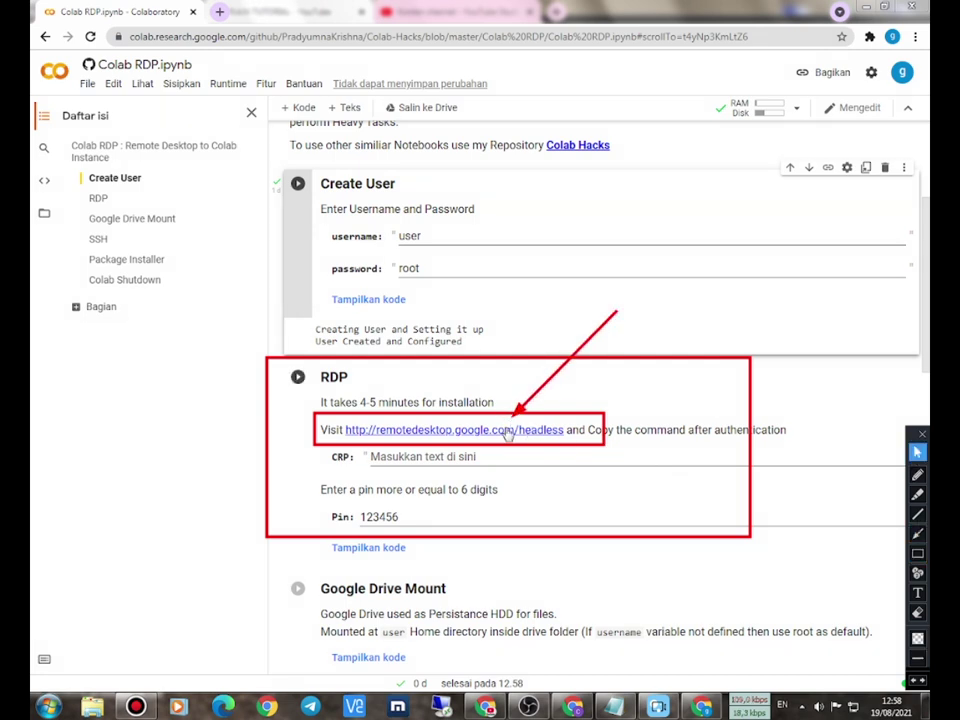
# - Open the headless link via 'Buka link di tab baru' and switch to that tab
pyautogui.rightClick(470, 430)
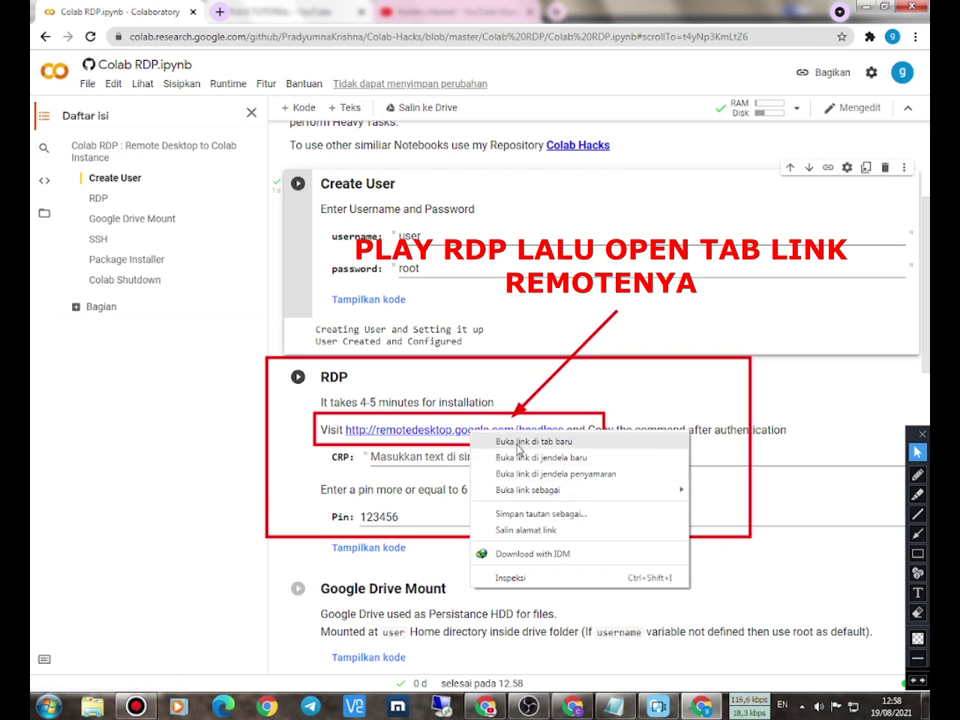
pyautogui.click(519, 442)
pyautogui.click(917, 533)
pyautogui.moveTo(214, 242); pyautogui.dragTo(259, 37)
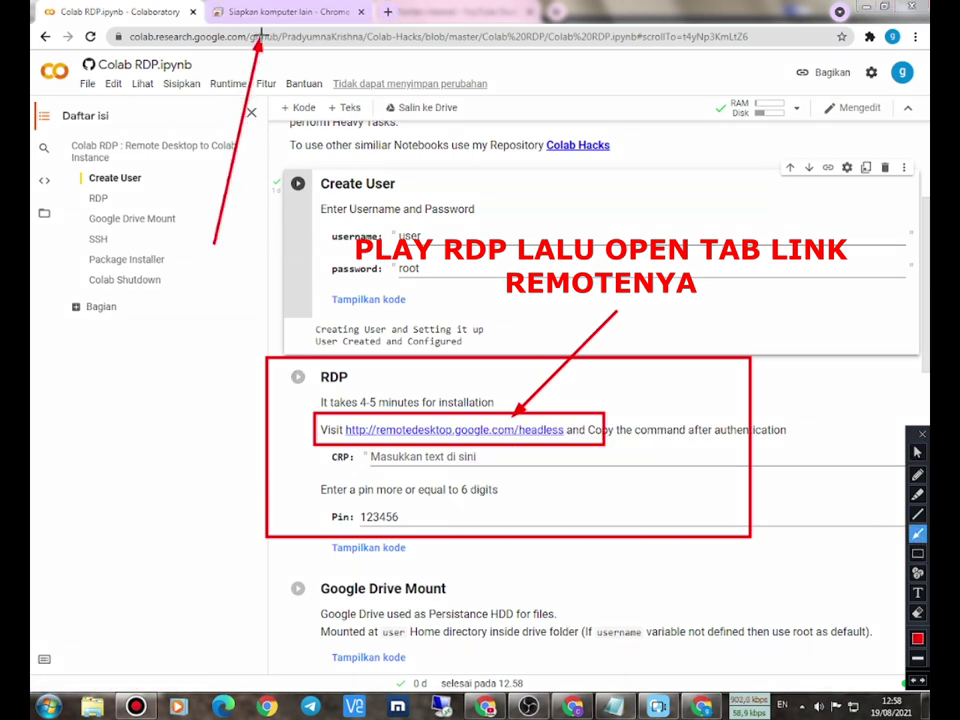
pyautogui.press('Escape')
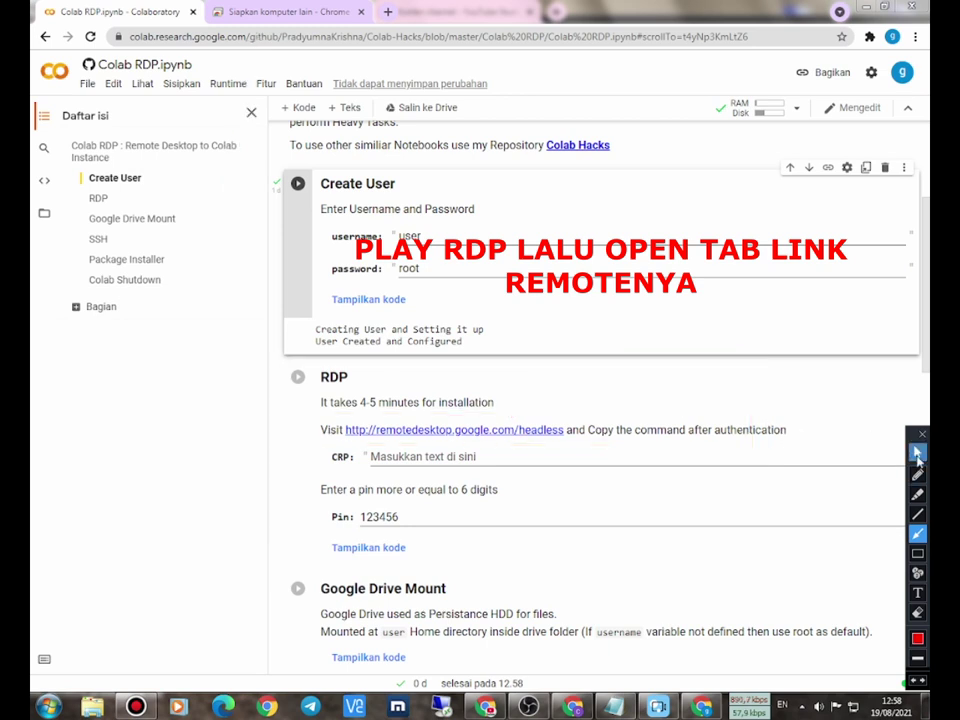
pyautogui.click(293, 14)
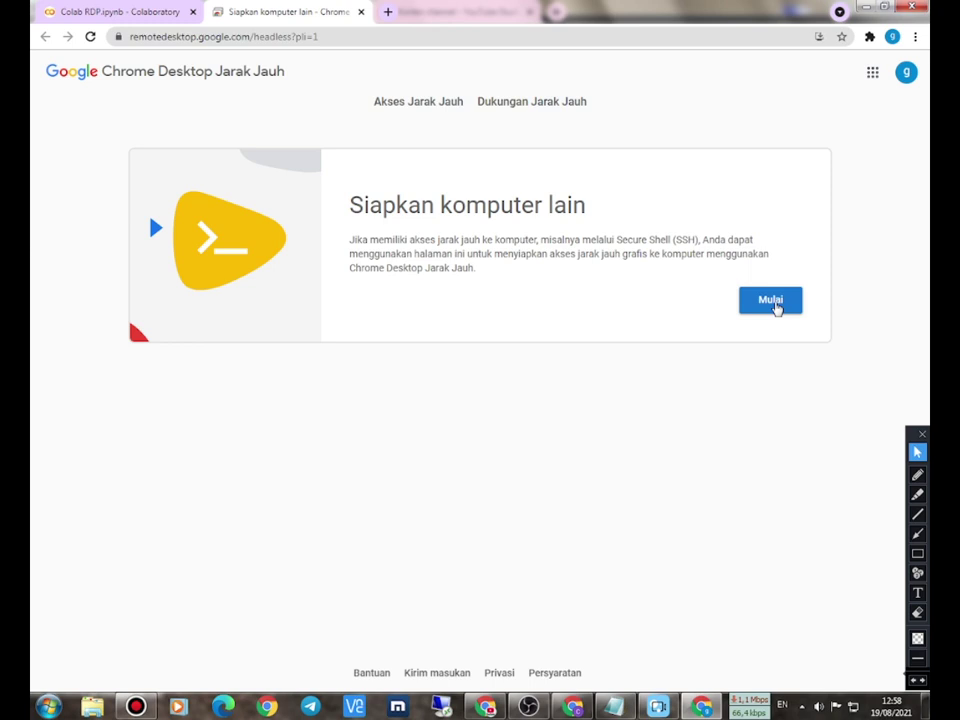
# - Go through Mulai and Berikutnya, then authorize setup with Izinkan
pyautogui.click(770, 301)
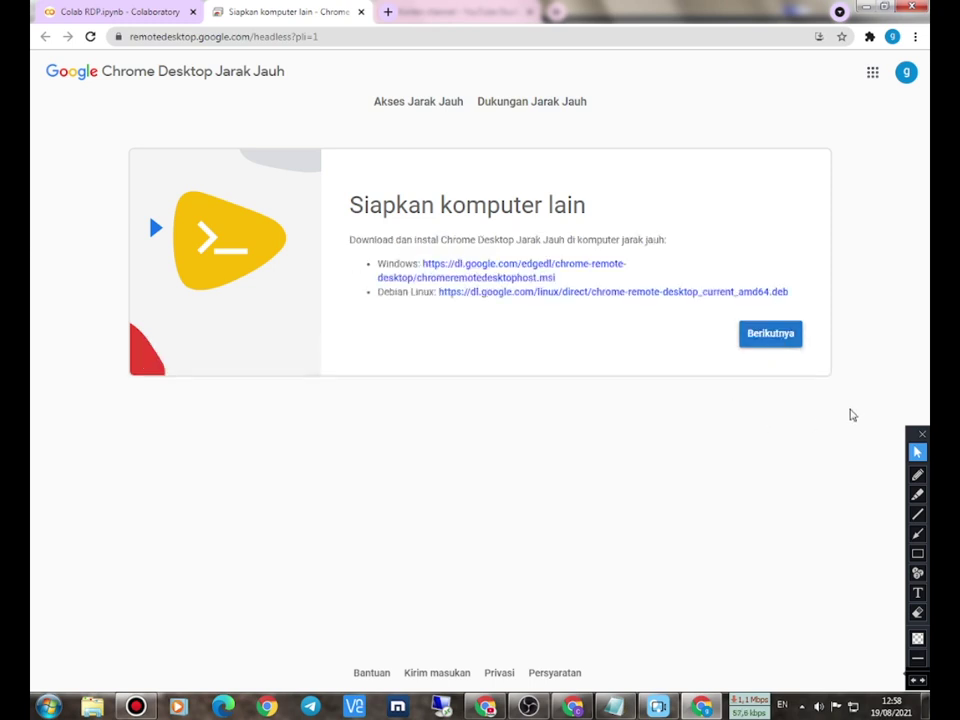
pyautogui.click(770, 342)
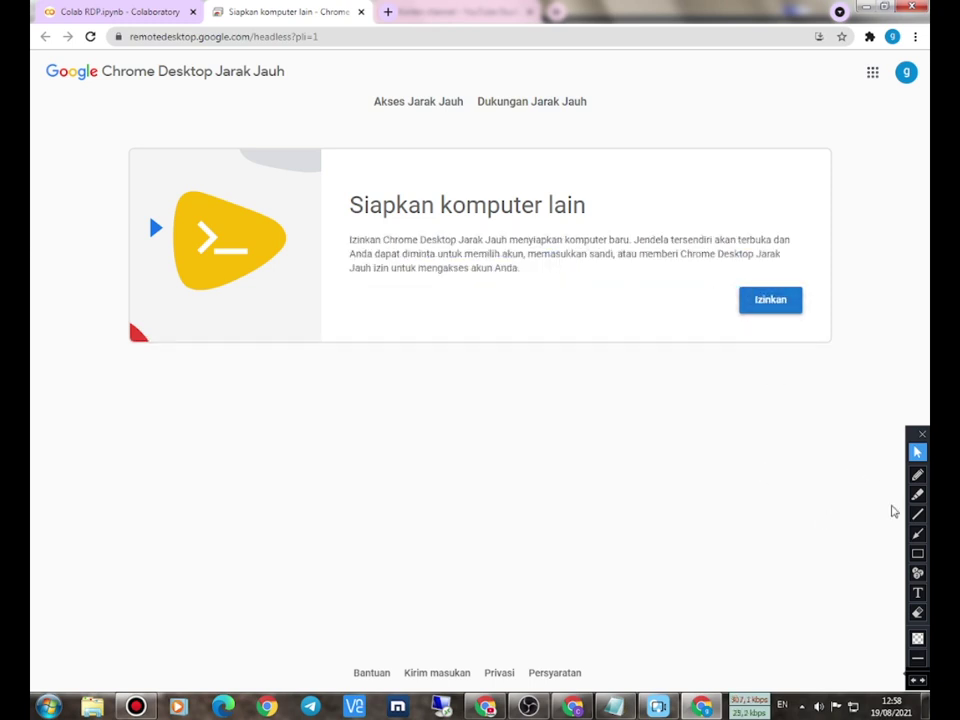
pyautogui.click(917, 553)
pyautogui.click(917, 637)
pyautogui.moveTo(692, 265); pyautogui.dragTo(826, 328)
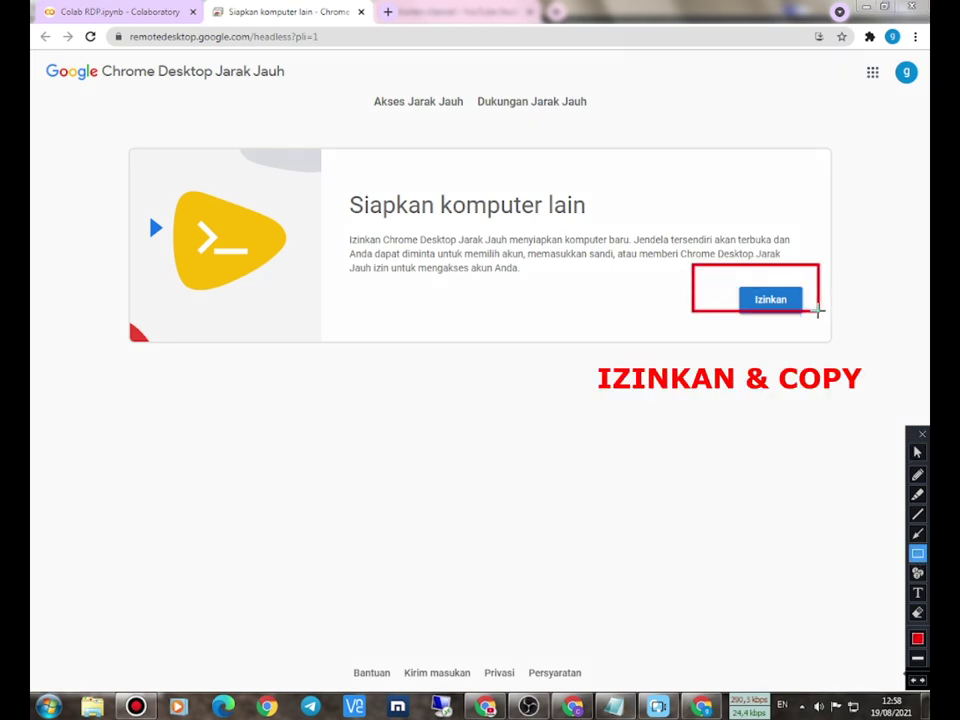
pyautogui.click(917, 452)
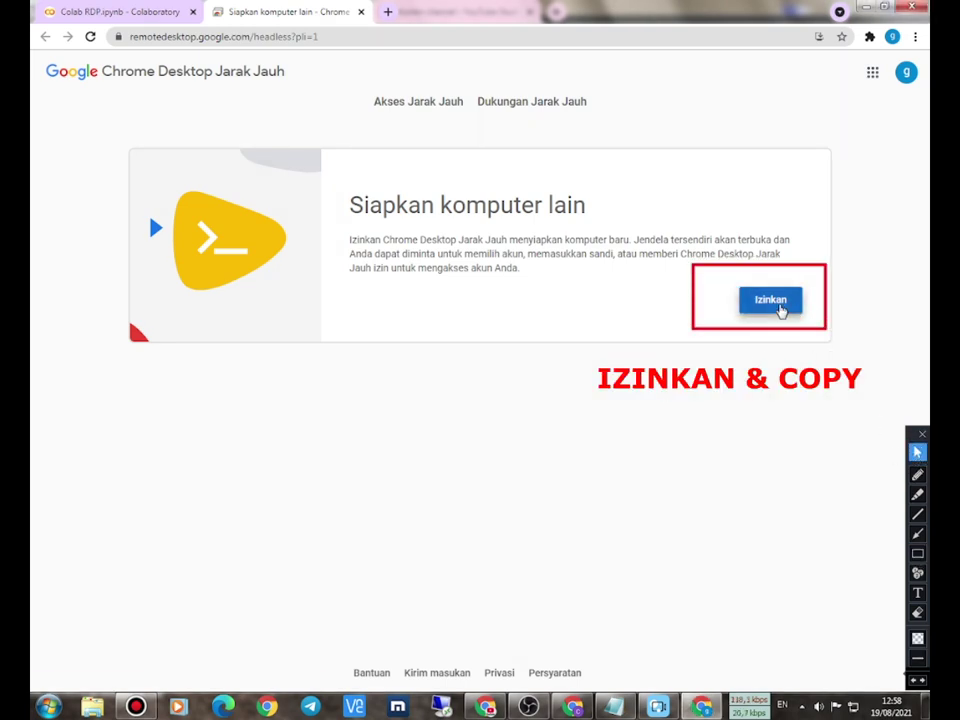
pyautogui.click(780, 303)
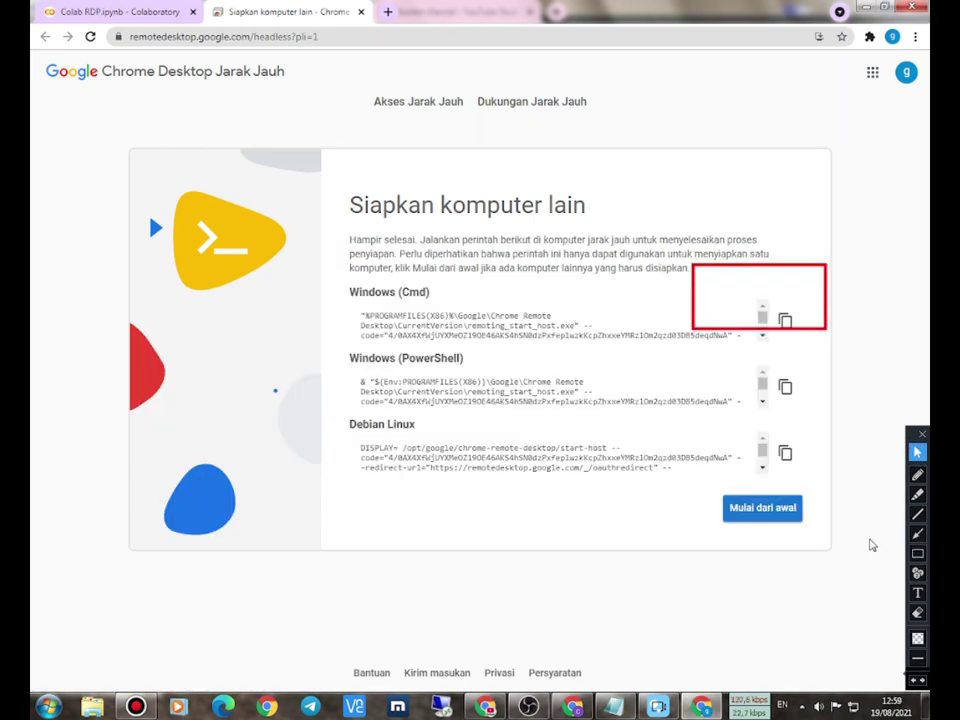
# - Highlight the Debian Linux start-host command and copy it
pyautogui.click(917, 533)
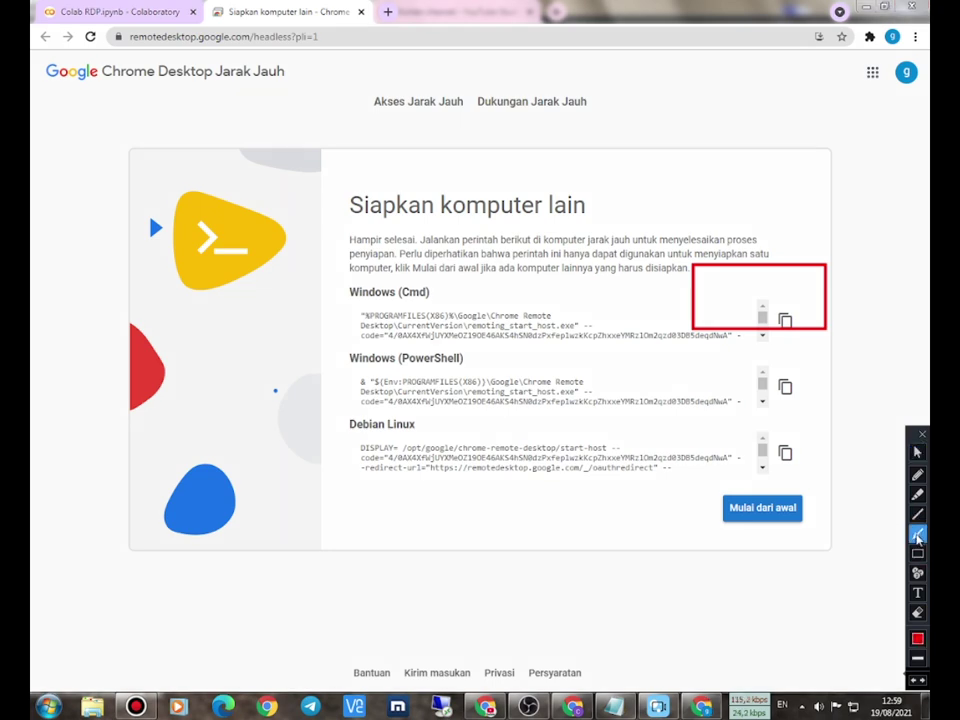
pyautogui.click(917, 553)
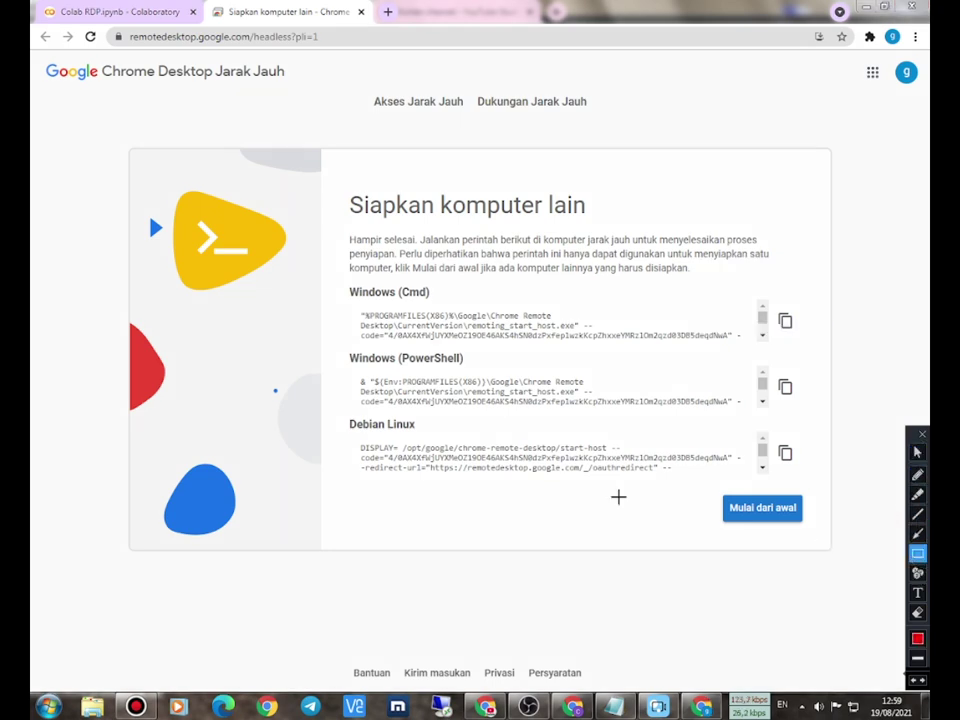
pyautogui.moveTo(326, 406)
pyautogui.mouseDown()
pyautogui.moveTo(656, 483)
pyautogui.moveTo(751, 486)
pyautogui.mouseUp()
pyautogui.moveTo(763, 431); pyautogui.dragTo(804, 477)
pyautogui.click(918, 534)
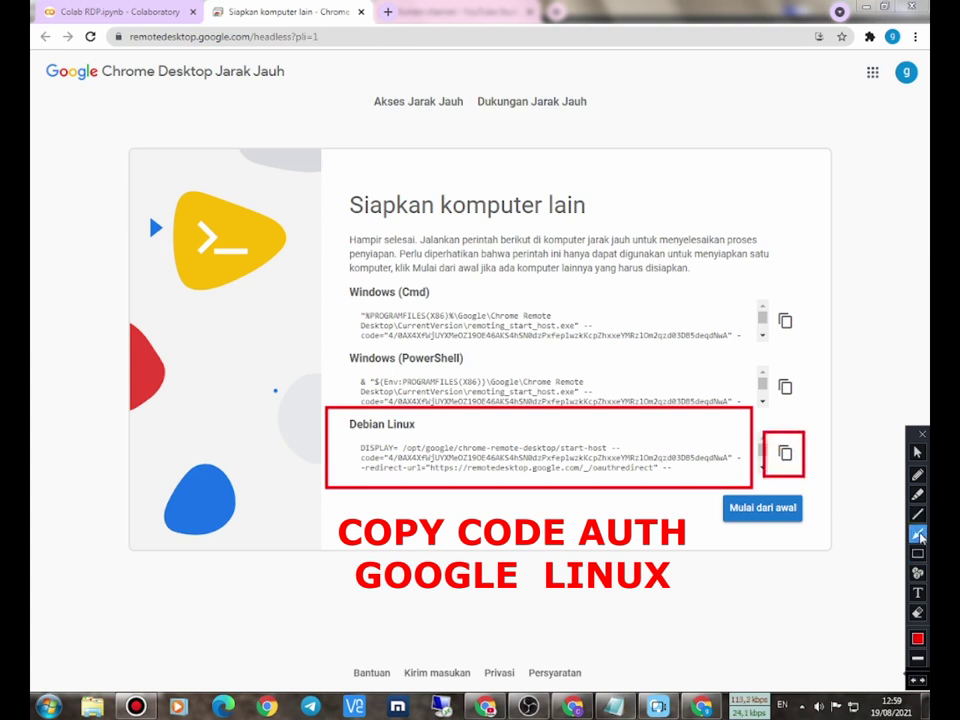
pyautogui.moveTo(861, 398); pyautogui.dragTo(817, 439)
pyautogui.click(918, 453)
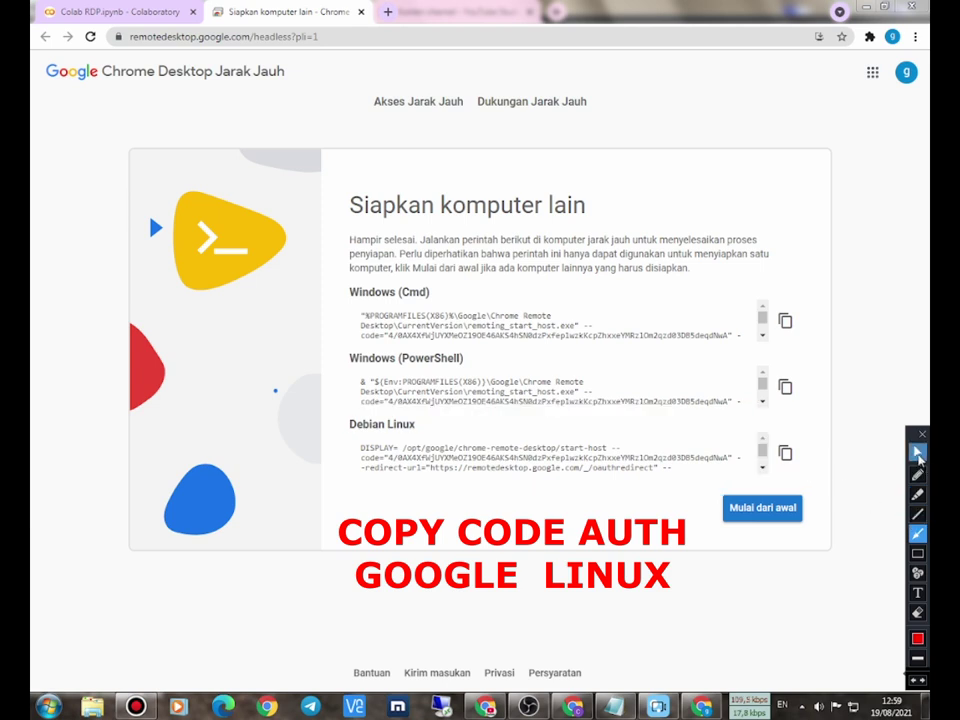
pyautogui.click(785, 452)
# - Return to the Colab RDP notebook tab
pyautogui.click(918, 533)
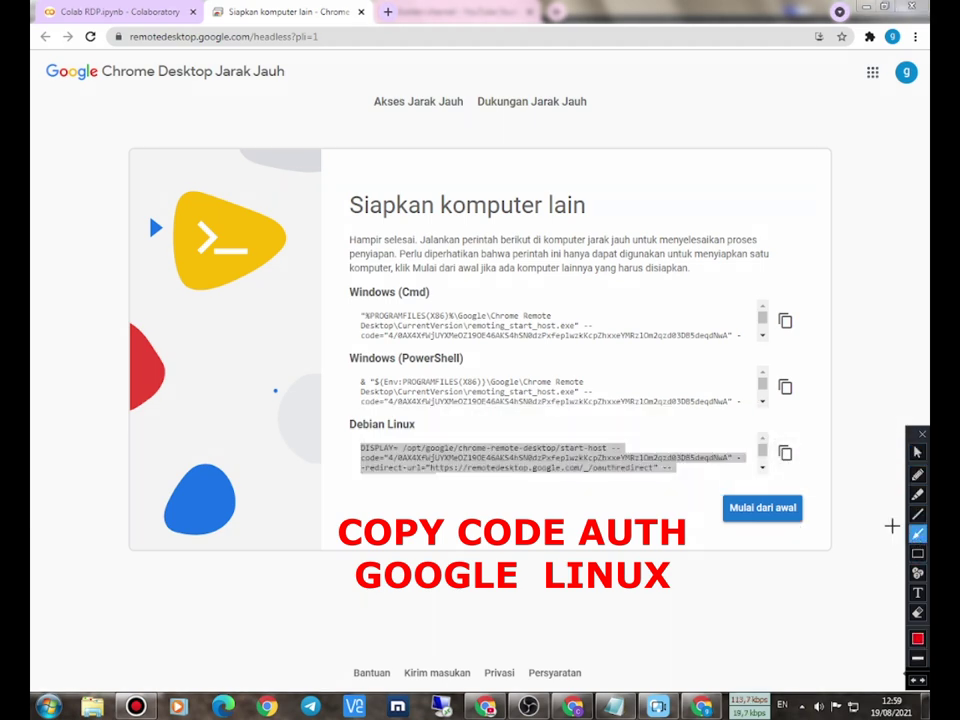
pyautogui.moveTo(290, 255); pyautogui.dragTo(110, 27)
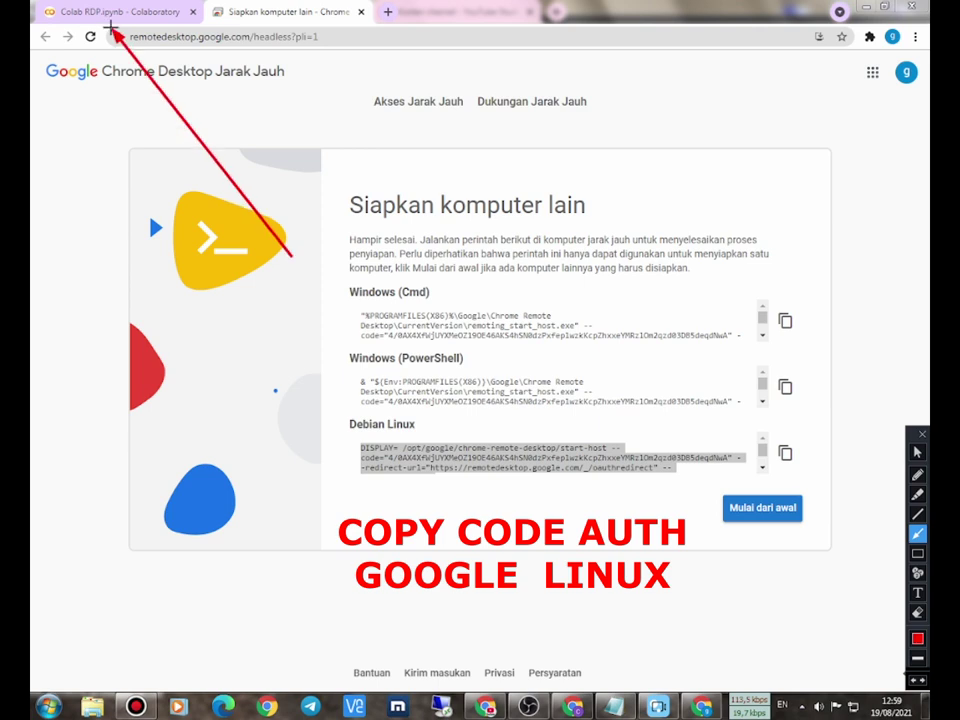
pyautogui.click(917, 452)
pyautogui.click(65, 11)
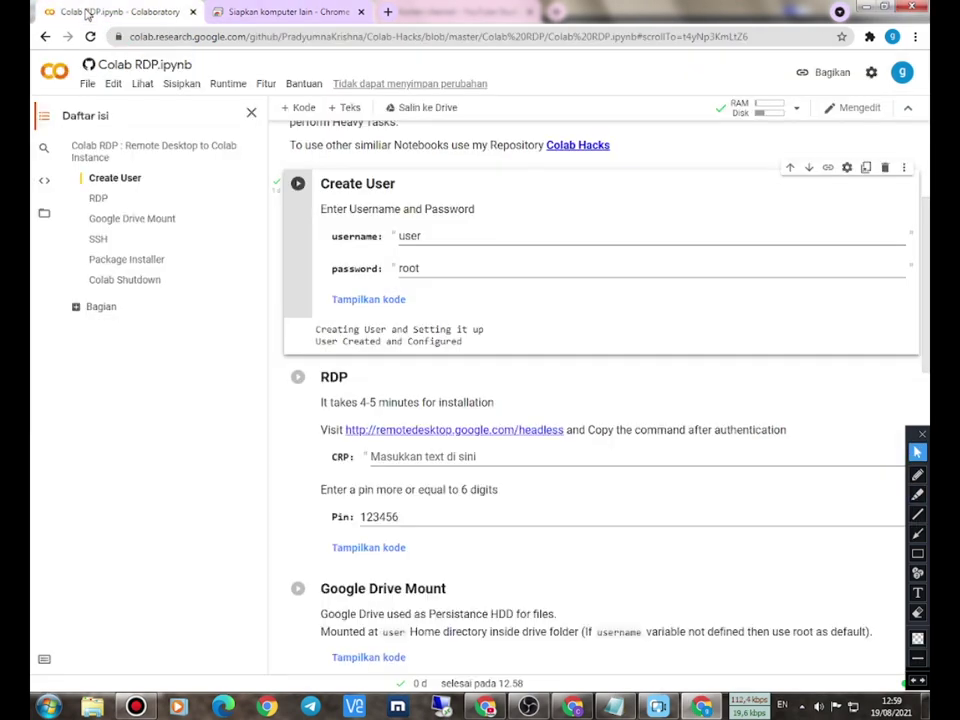
# - Paste the Debian Linux start-host command into the RDP cell's CRP field
pyautogui.click(917, 533)
pyautogui.moveTo(222, 505); pyautogui.dragTo(375, 462)
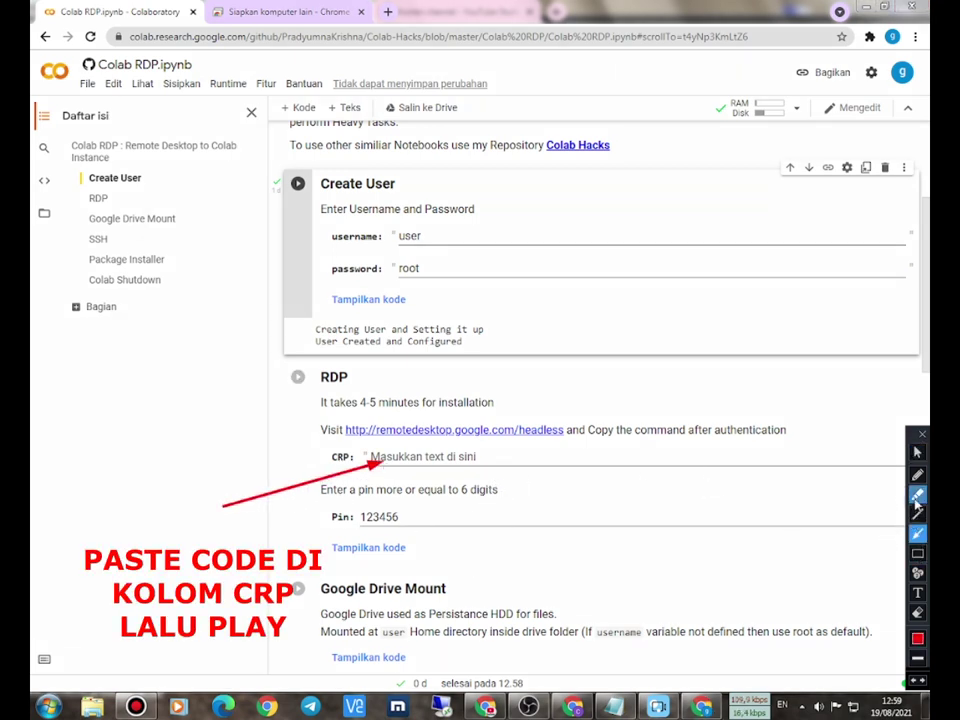
pyautogui.click(917, 452)
pyautogui.click(509, 455)
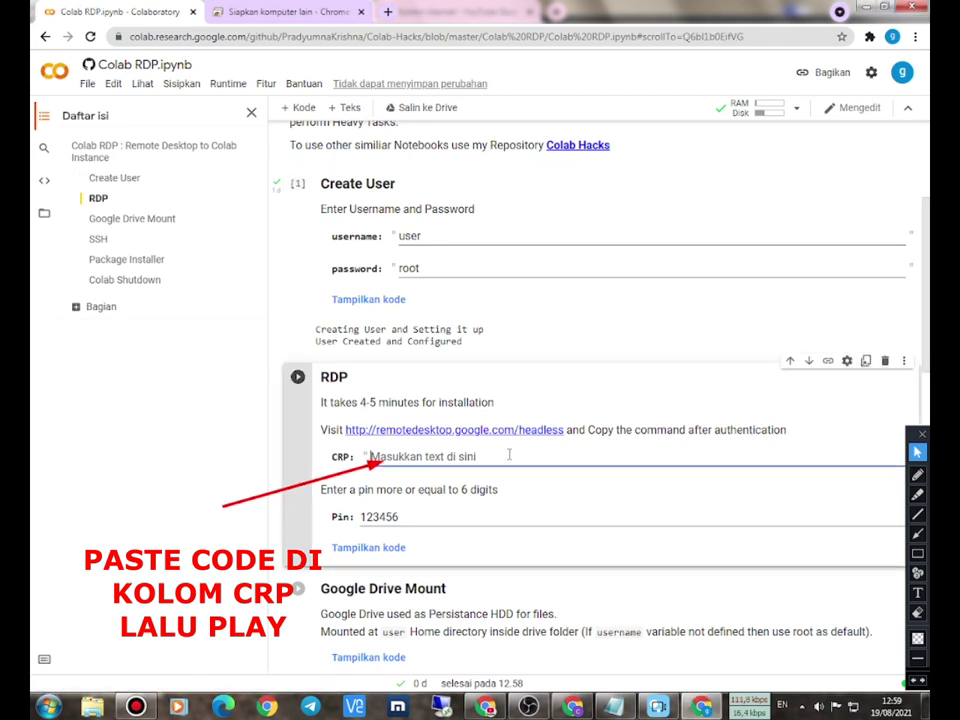
pyautogui.hotkey('ctrl', 'v')
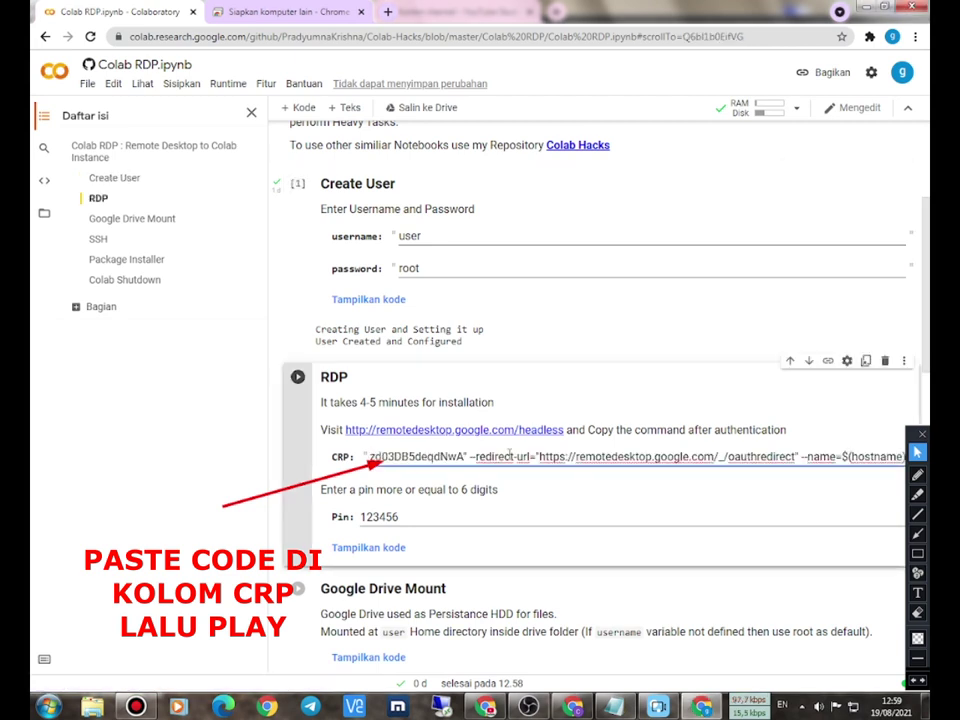
# - Mark the RDP cell's play button and run the cell
pyautogui.click(919, 535)
pyautogui.moveTo(222, 478); pyautogui.dragTo(293, 400)
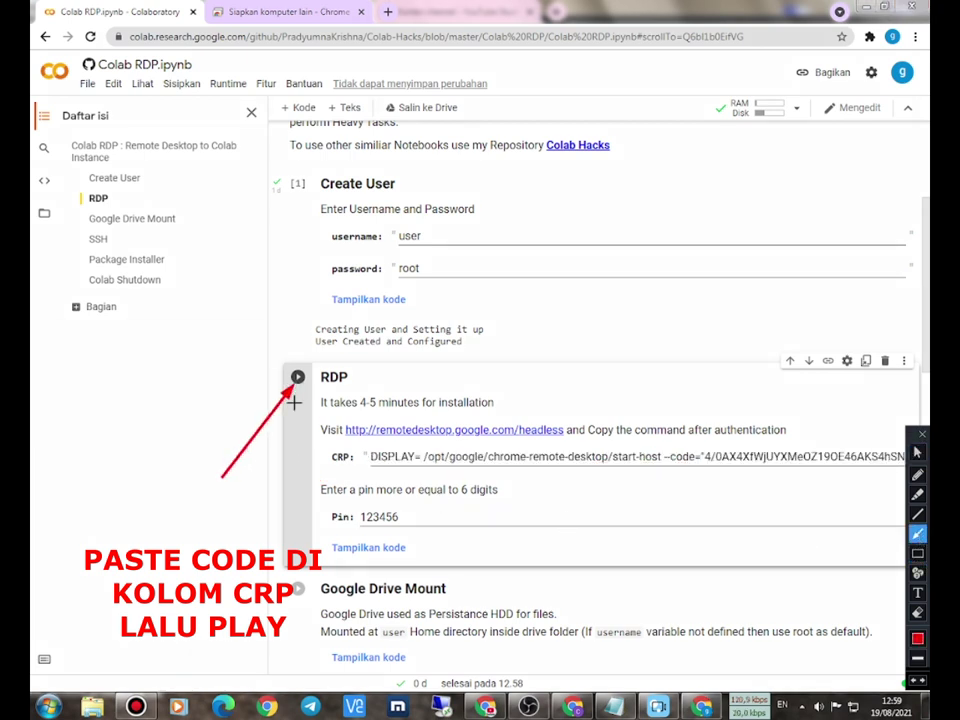
pyautogui.click(917, 553)
pyautogui.moveTo(264, 351); pyautogui.dragTo(361, 402)
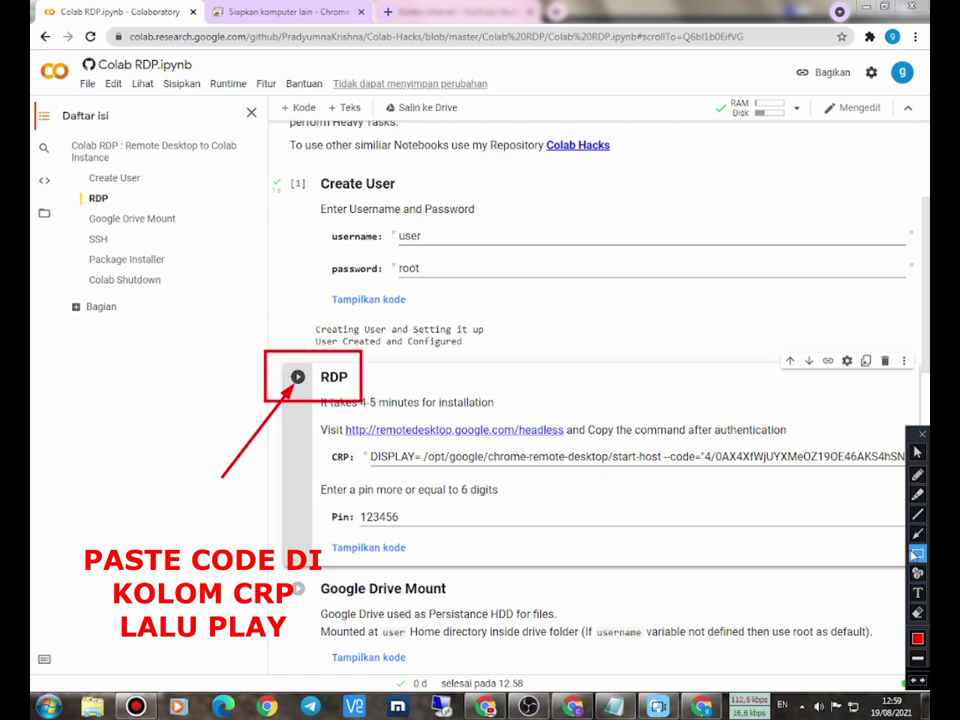
pyautogui.click(917, 452)
pyautogui.click(297, 377)
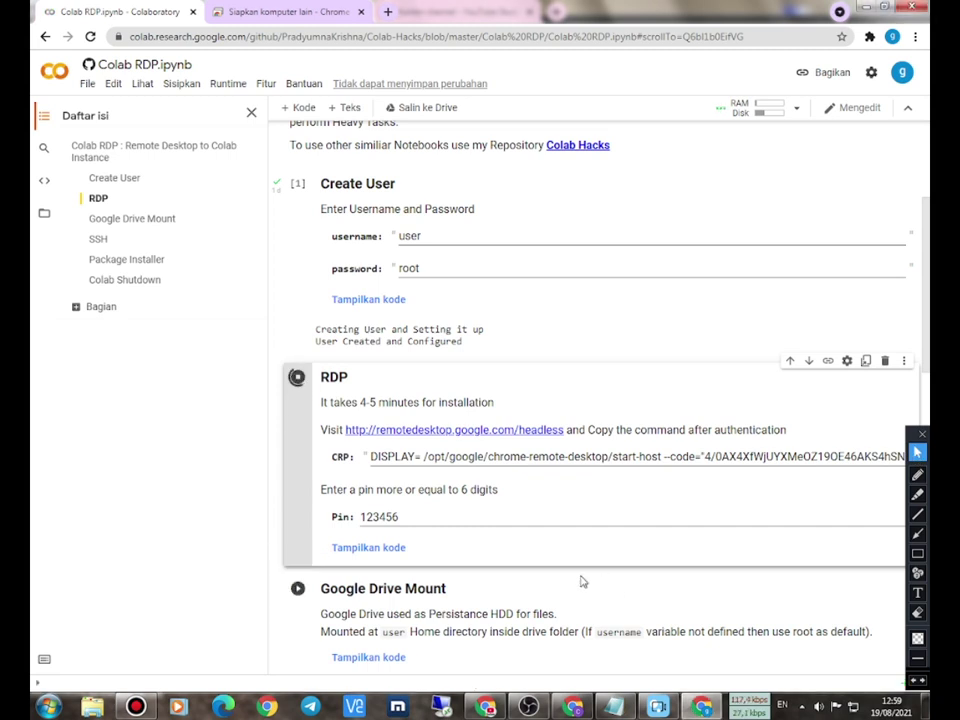
# - Watch the RDP cell output, dismiss the notification with 'Lain kali', until 'Finished Succesfully'
pyautogui.scroll(-2, 605, 583)
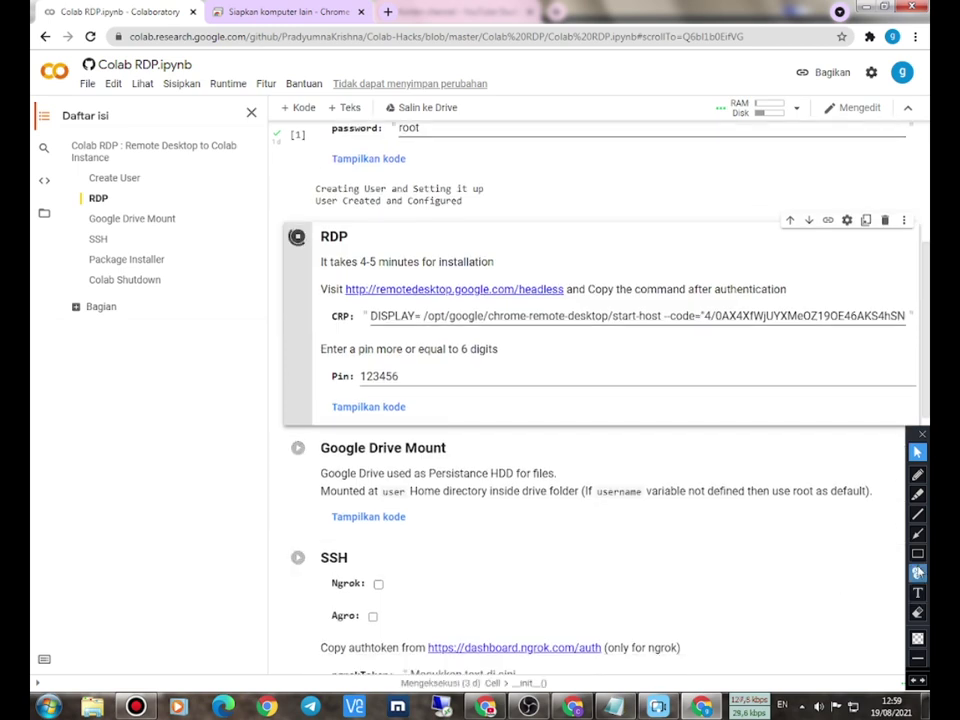
pyautogui.click(917, 553)
pyautogui.moveTo(255, 381)
pyautogui.mouseDown()
pyautogui.moveTo(433, 446)
pyautogui.moveTo(697, 477)
pyautogui.moveTo(714, 450)
pyautogui.moveTo(718, 484)
pyautogui.moveTo(765, 495)
pyautogui.moveTo(776, 450)
pyautogui.moveTo(784, 467)
pyautogui.mouseUp()
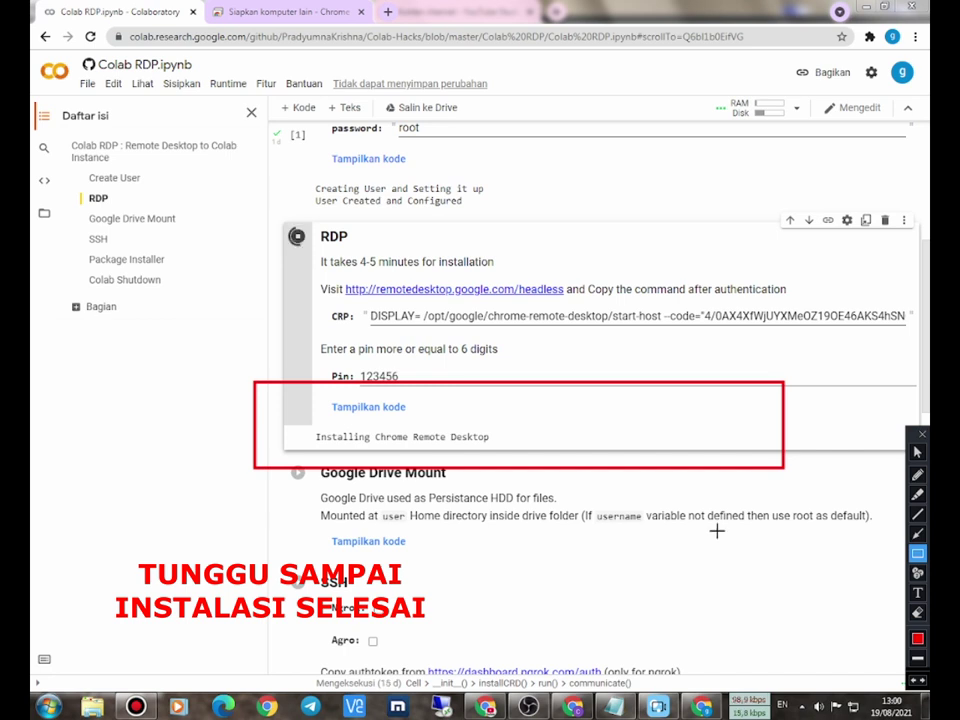
pyautogui.click(917, 533)
pyautogui.moveTo(221, 494); pyautogui.dragTo(301, 454)
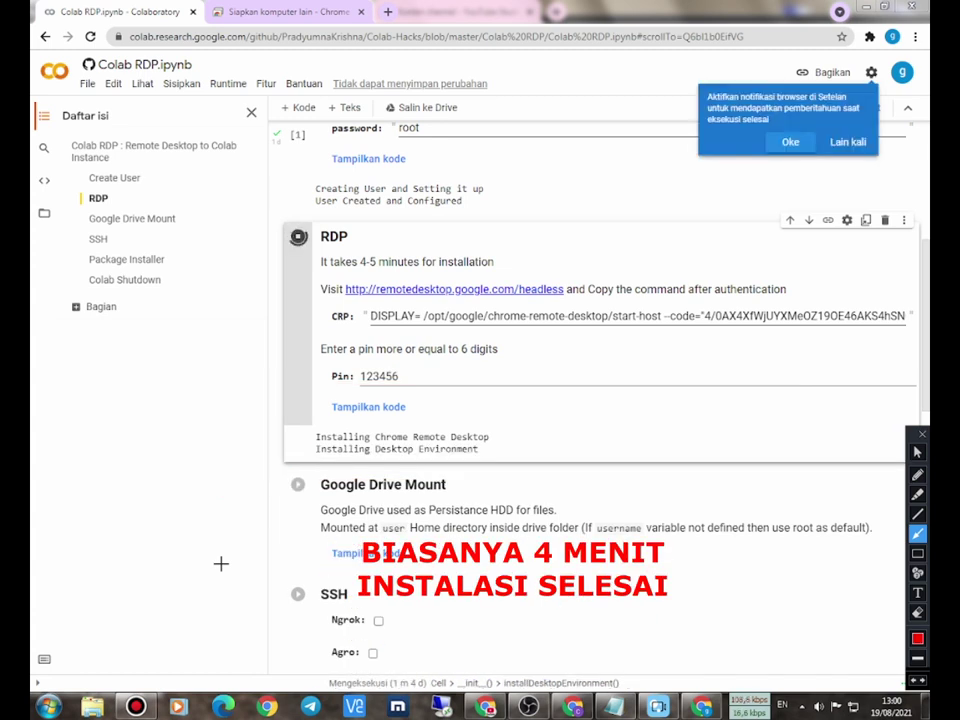
pyautogui.click(847, 142)
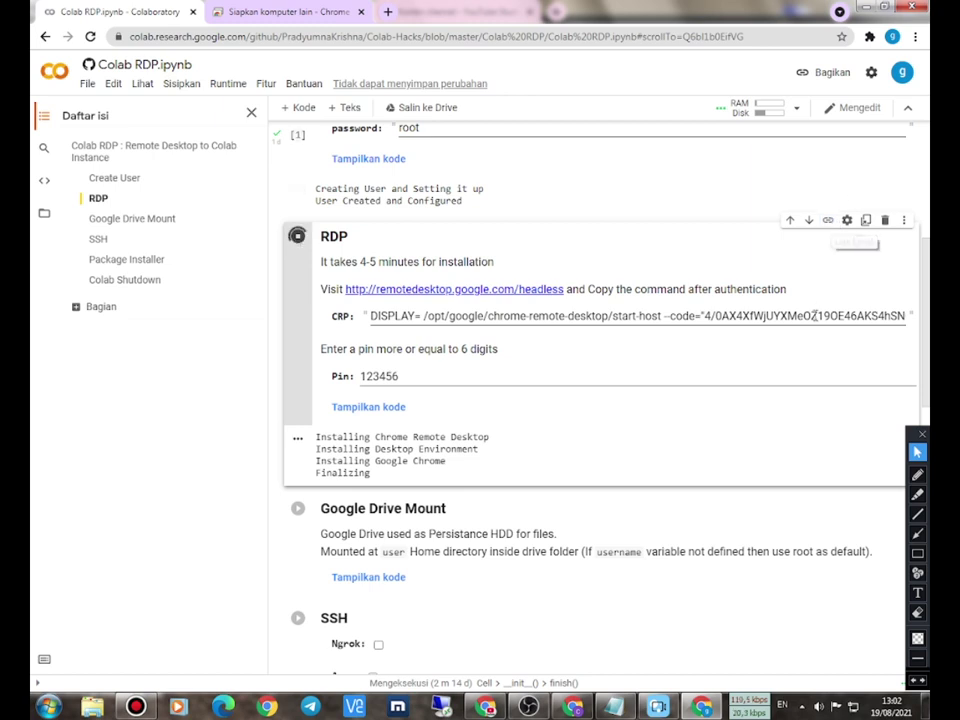
pyautogui.click(918, 553)
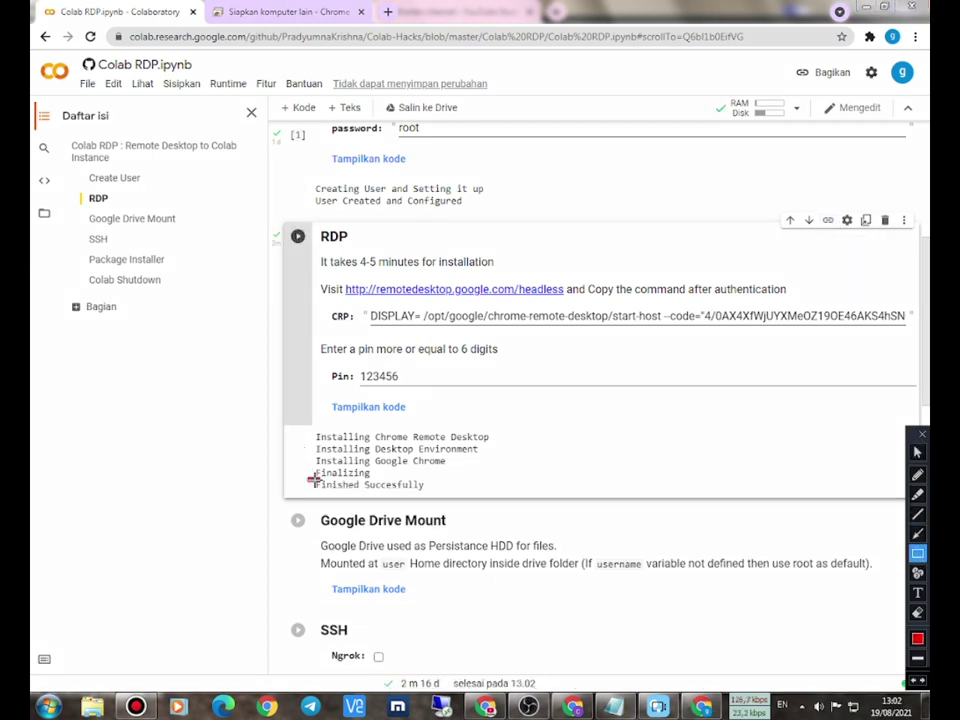
# - Return to the 'Siapkan komputer lain' Chrome Remote Desktop tab
pyautogui.moveTo(309, 478); pyautogui.dragTo(434, 491)
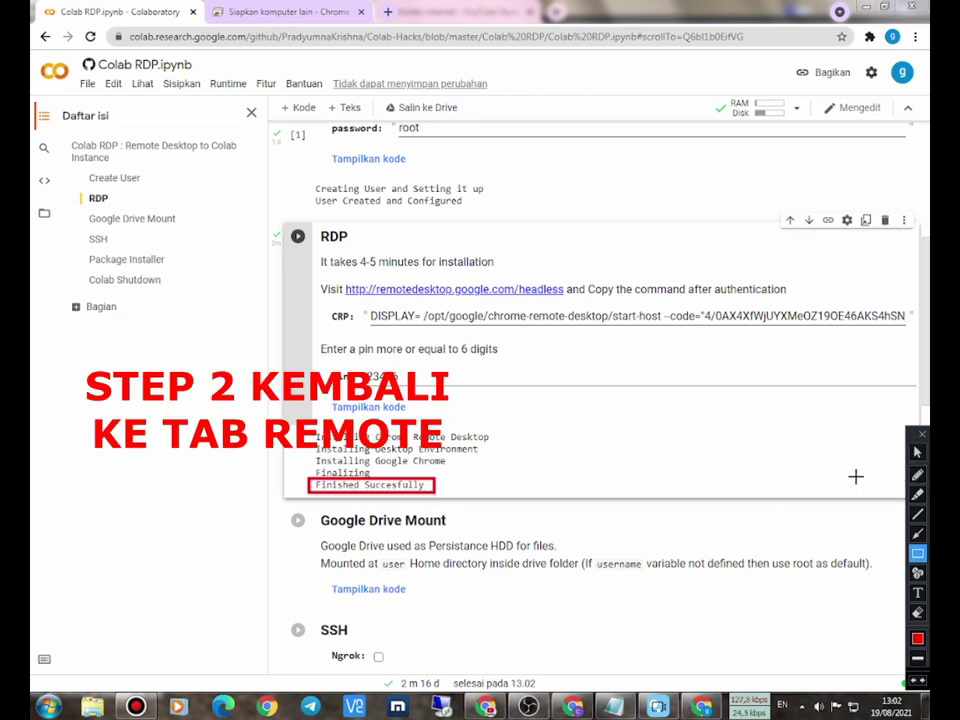
pyautogui.click(916, 534)
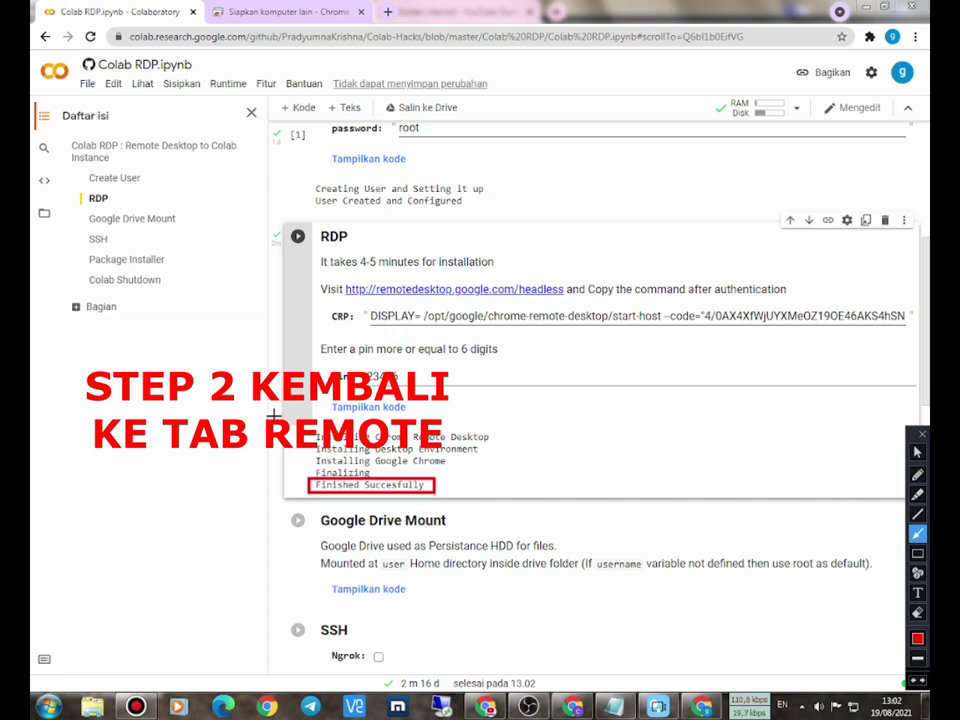
pyautogui.moveTo(137, 228)
pyautogui.mouseDown()
pyautogui.moveTo(176, 184)
pyautogui.moveTo(248, 30)
pyautogui.mouseUp()
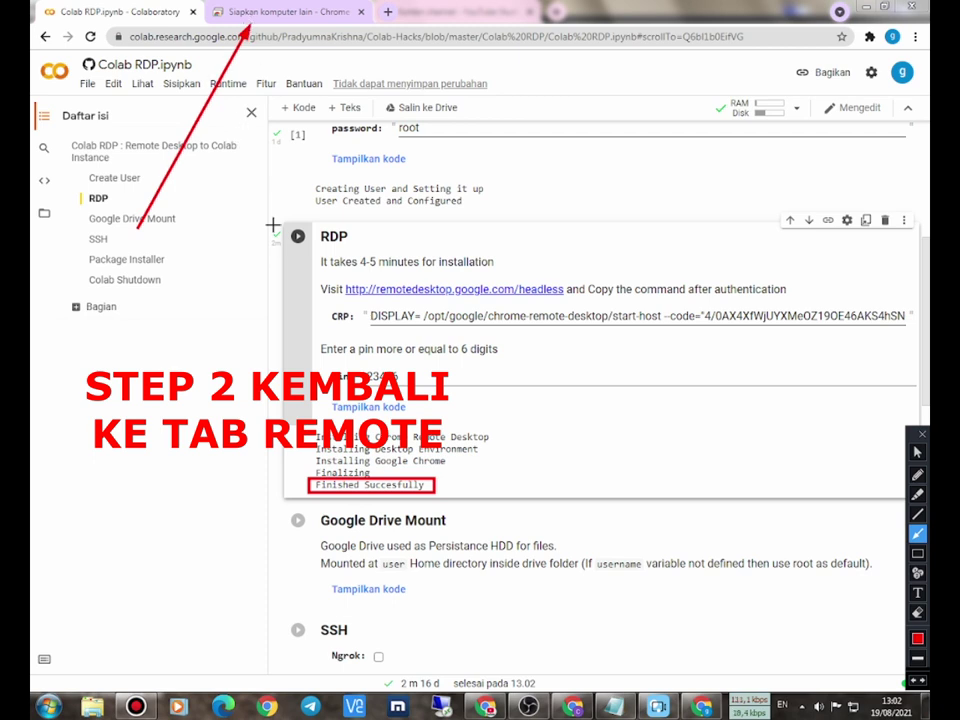
pyautogui.click(918, 452)
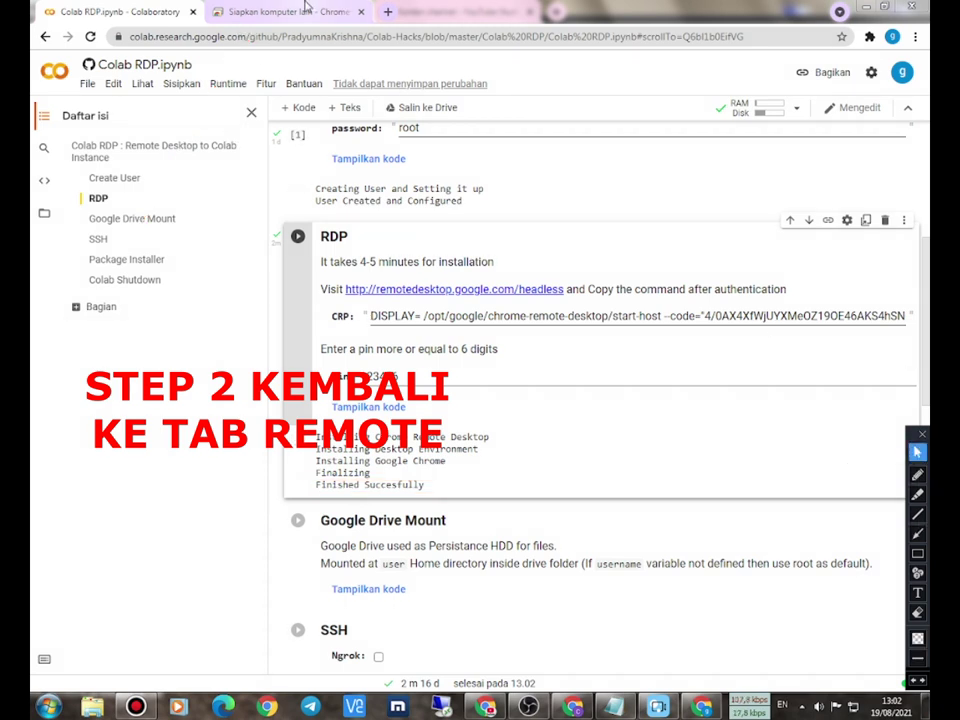
pyautogui.click(255, 12)
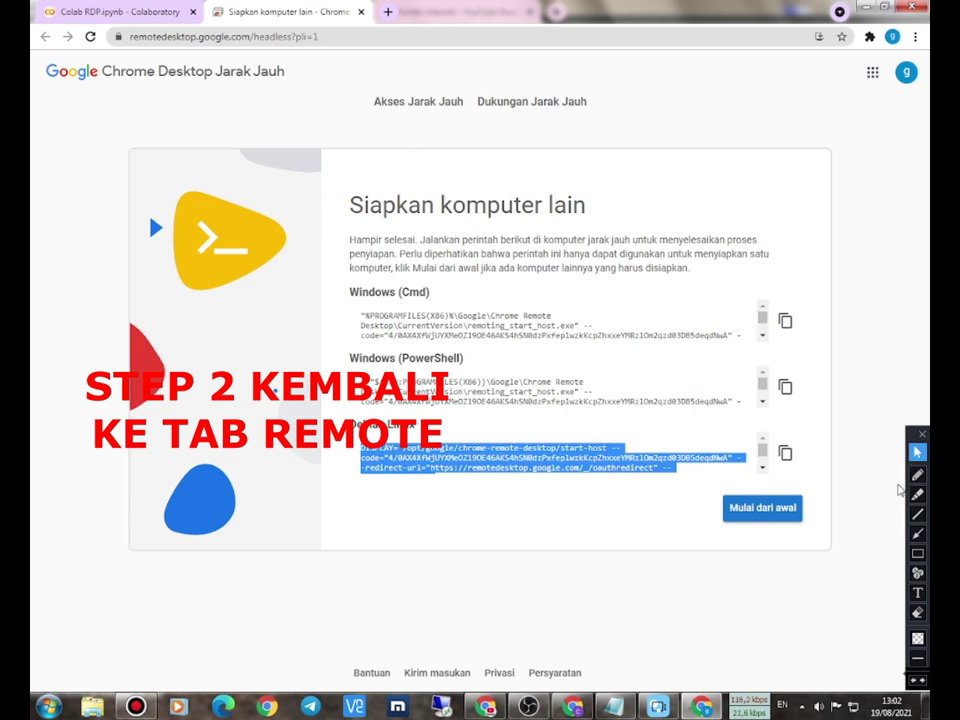
# - Open 'Akses Jarak Jauh' to view the remote device list
pyautogui.click(918, 553)
pyautogui.moveTo(334, 78)
pyautogui.mouseDown()
pyautogui.moveTo(522, 134)
pyautogui.moveTo(473, 125)
pyautogui.mouseUp()
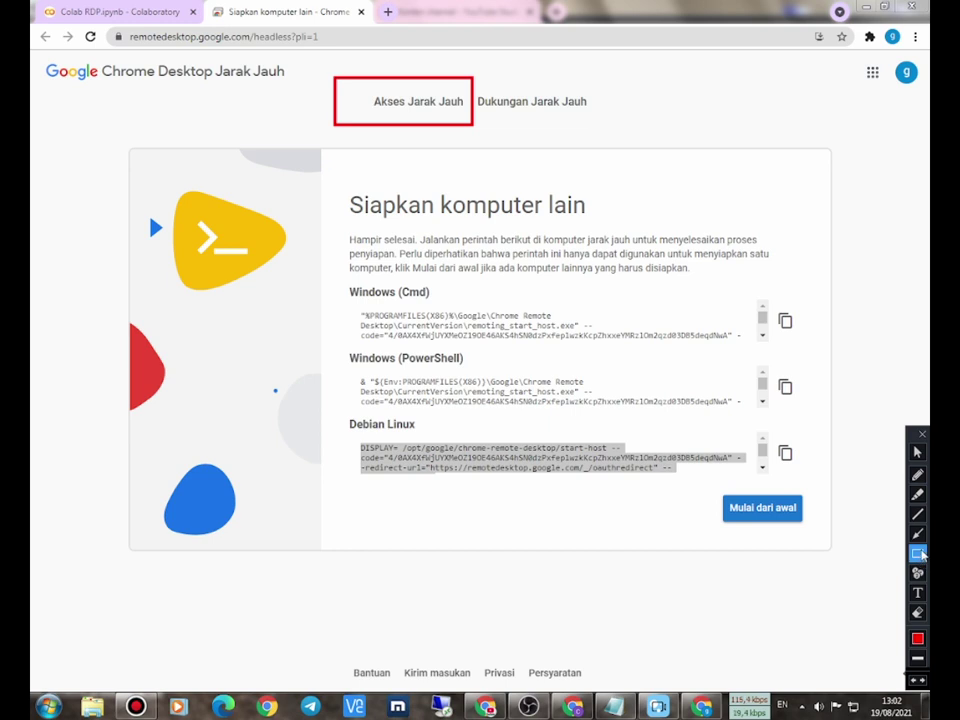
pyautogui.click(918, 533)
pyautogui.moveTo(264, 193)
pyautogui.mouseDown()
pyautogui.moveTo(358, 109)
pyautogui.moveTo(376, 111)
pyautogui.mouseUp()
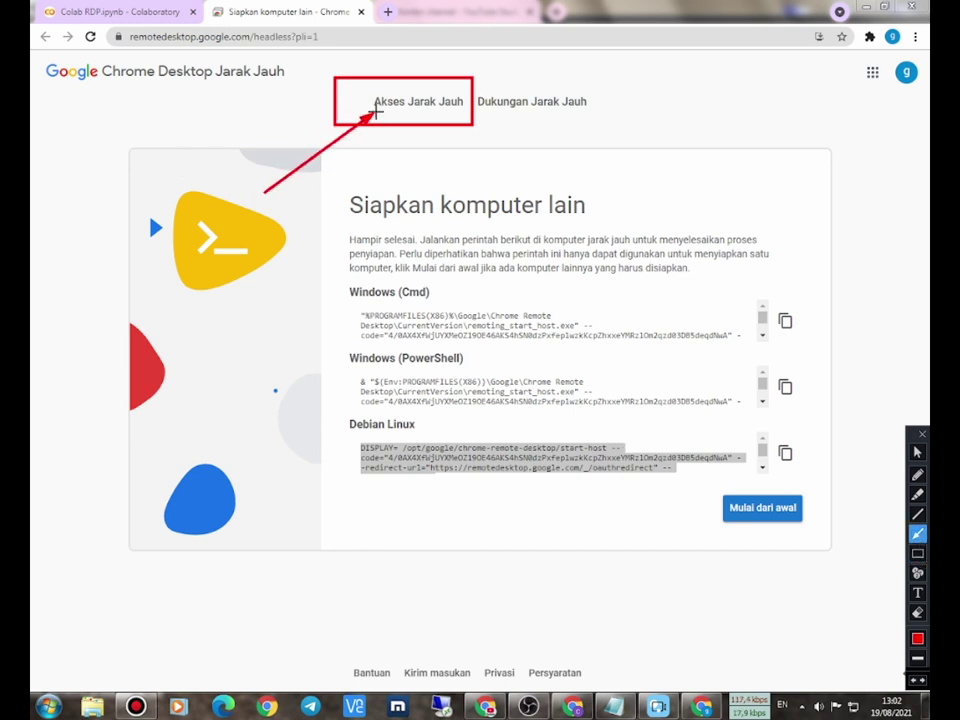
pyautogui.click(918, 452)
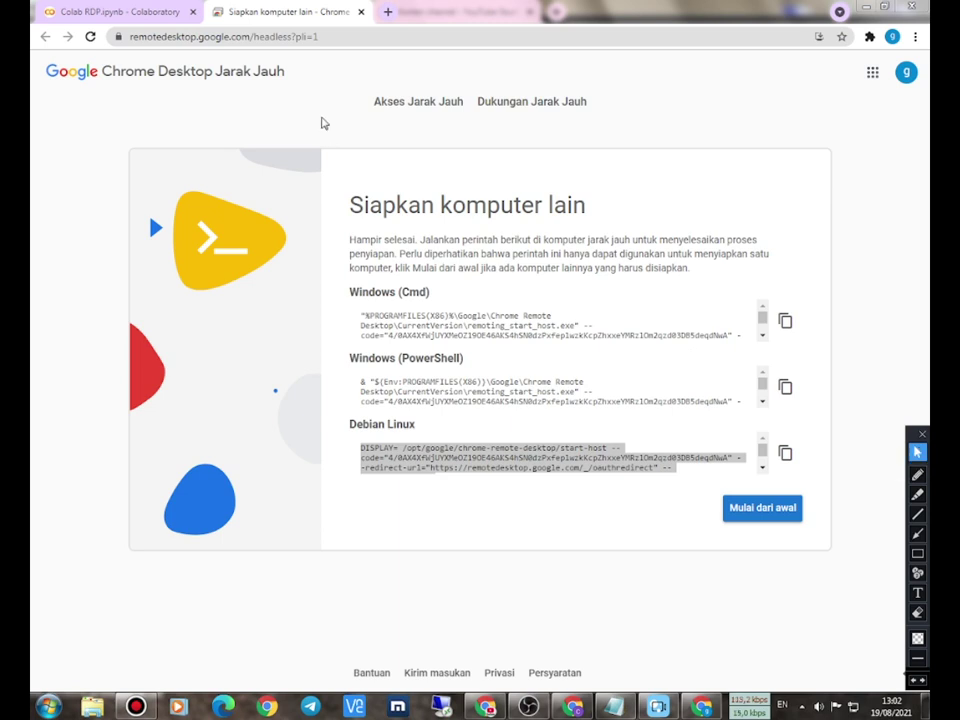
pyautogui.click(388, 104)
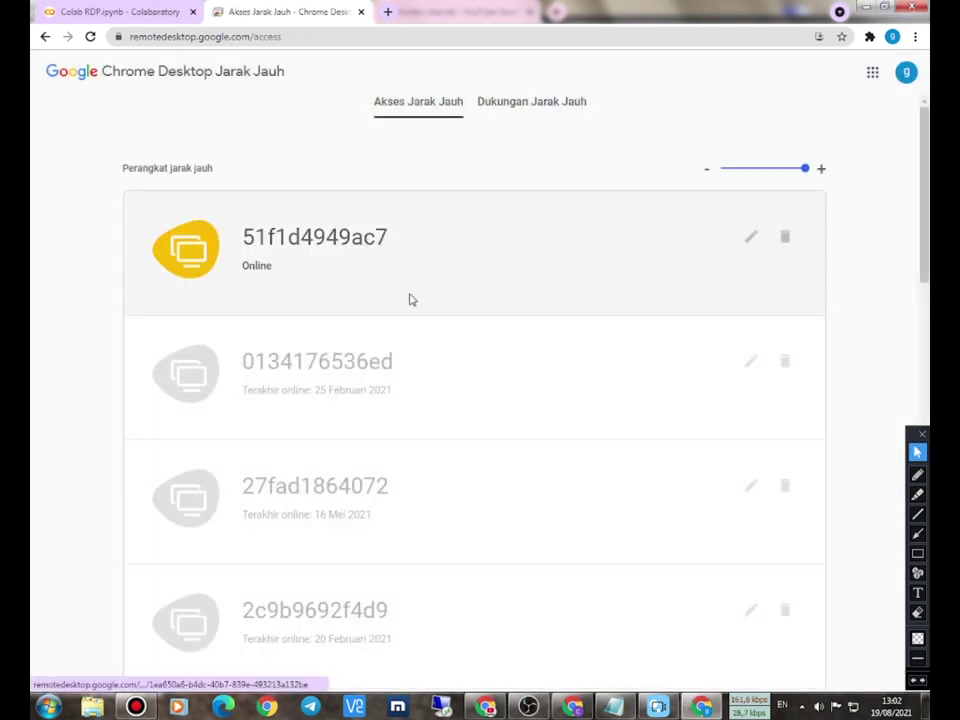
# - Highlight device 51f1d4949ac7 shown Online, then return to the Colab RDP.ipynb tab
pyautogui.click(918, 553)
pyautogui.moveTo(97, 174)
pyautogui.mouseDown()
pyautogui.moveTo(523, 306)
pyautogui.moveTo(674, 319)
pyautogui.mouseUp()
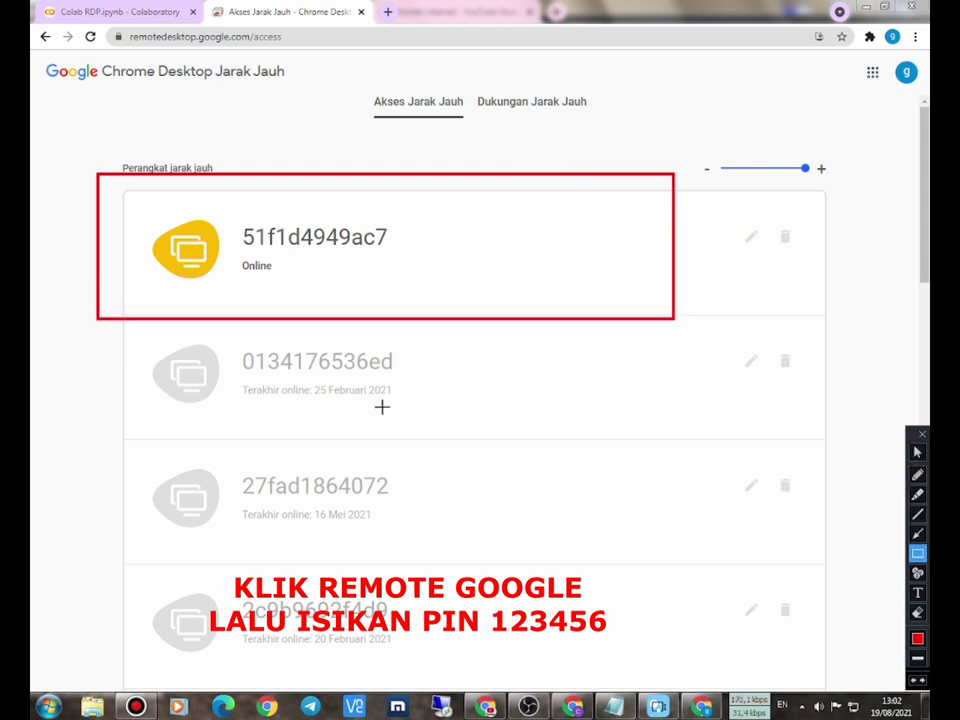
pyautogui.click(918, 533)
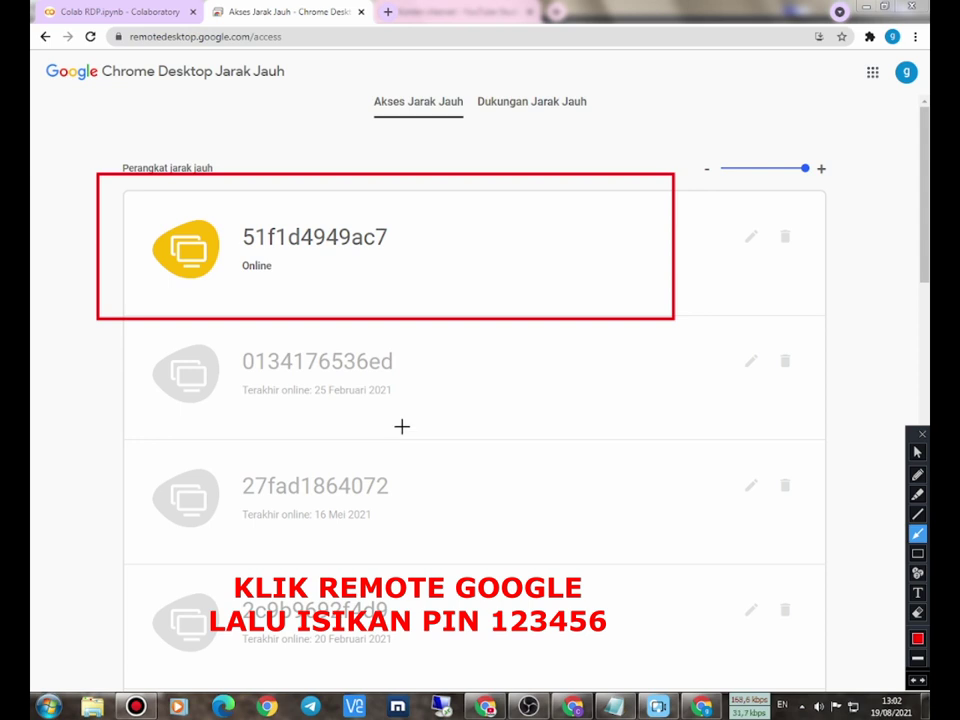
pyautogui.moveTo(401, 428); pyautogui.dragTo(329, 263)
pyautogui.press('Delete')
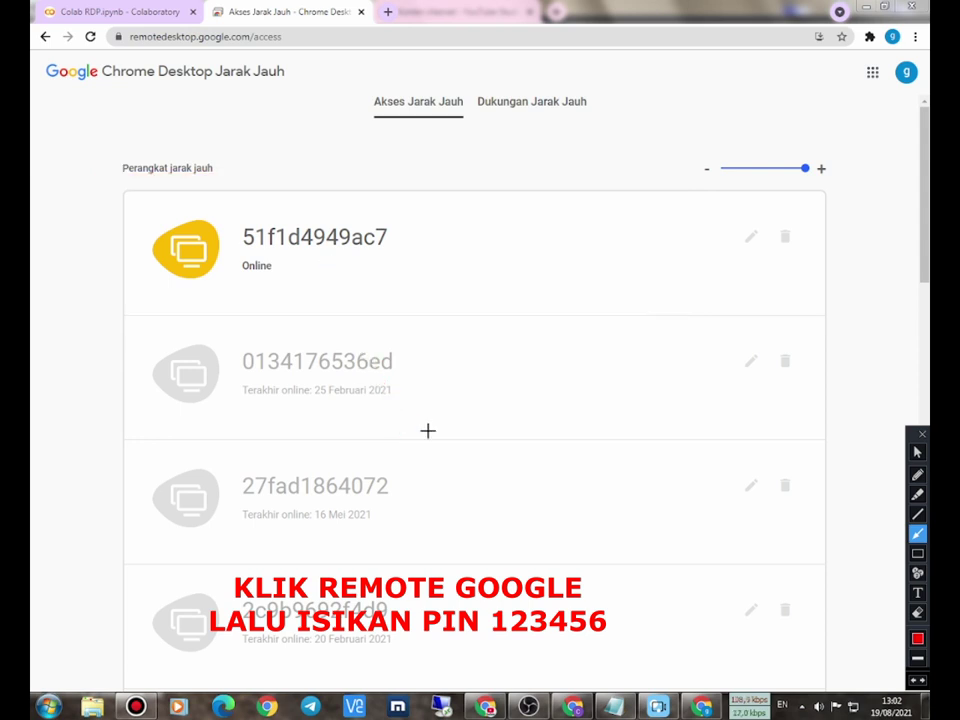
pyautogui.hotkey('ctrl', 'shift', '1')
pyautogui.click(139, 9)
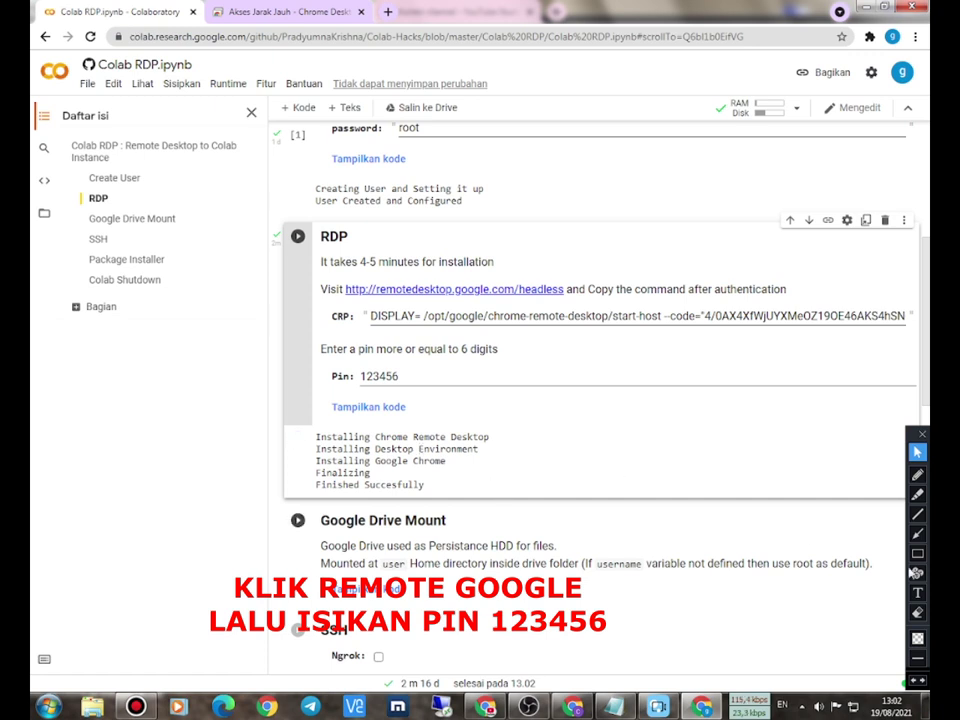
# - Go back to the remote access device list and connect to online device 51f1d4949ac7
pyautogui.click(917, 555)
pyautogui.moveTo(307, 348); pyautogui.dragTo(435, 390)
pyautogui.hotkey('ctrl', 'shift', '5')
pyautogui.moveTo(222, 444)
pyautogui.mouseDown()
pyautogui.moveTo(300, 403)
pyautogui.moveTo(370, 384)
pyautogui.mouseUp()
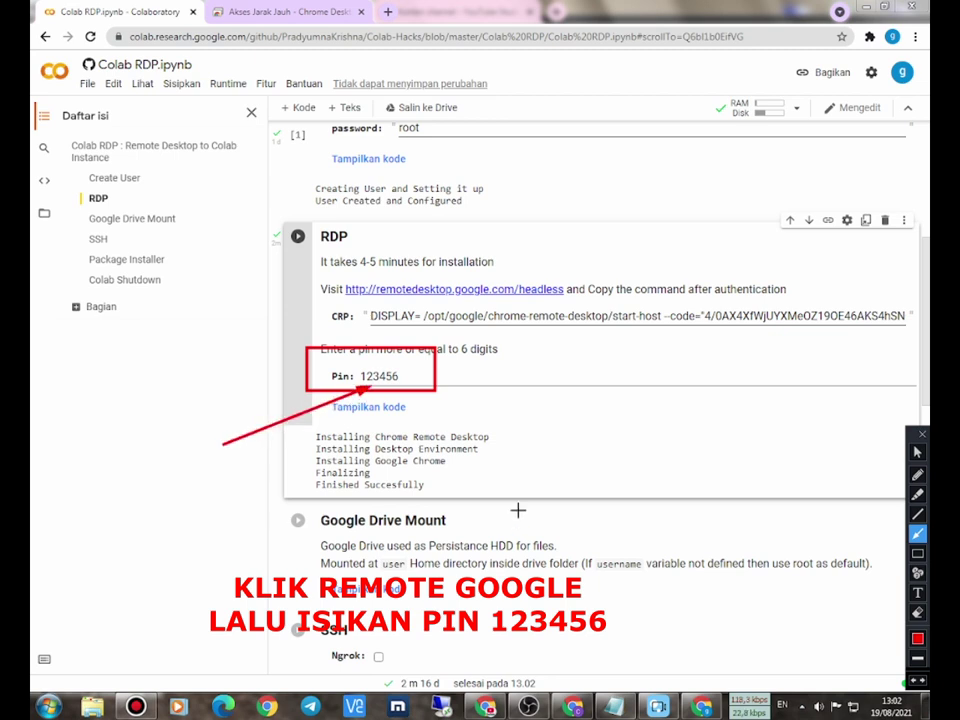
pyautogui.press('Delete')
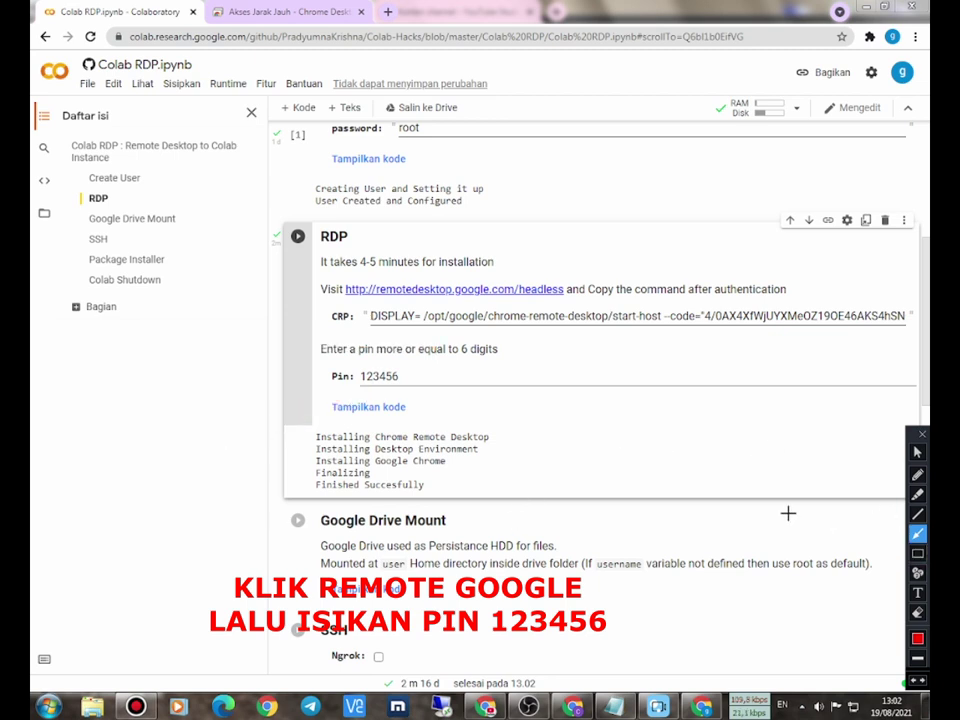
pyautogui.hotkey('ctrl', 'shift', '1')
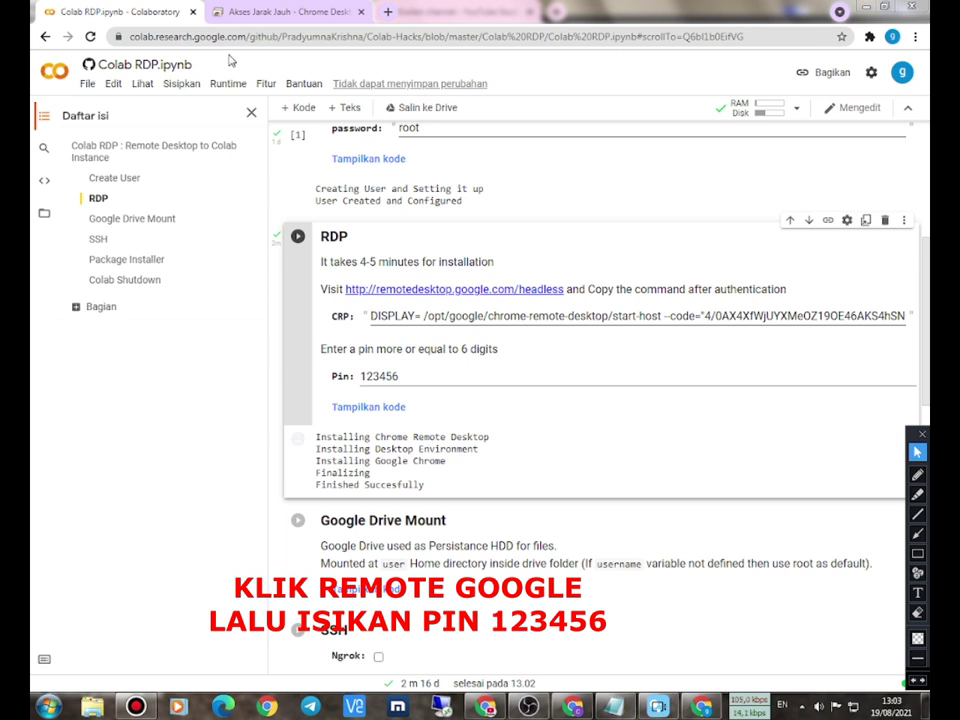
pyautogui.click(284, 10)
pyautogui.click(379, 274)
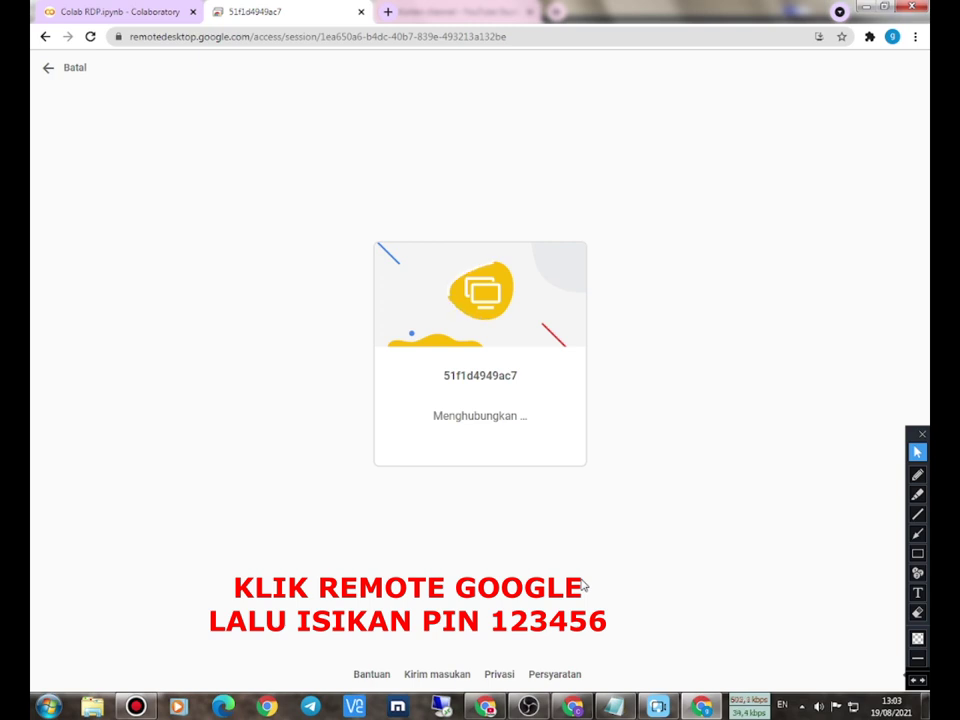
# - Enter the access PIN, submit it to connect, and decline saving the PIN
pyautogui.click(917, 553)
pyautogui.moveTo(369, 386); pyautogui.dragTo(538, 425)
pyautogui.click(917, 533)
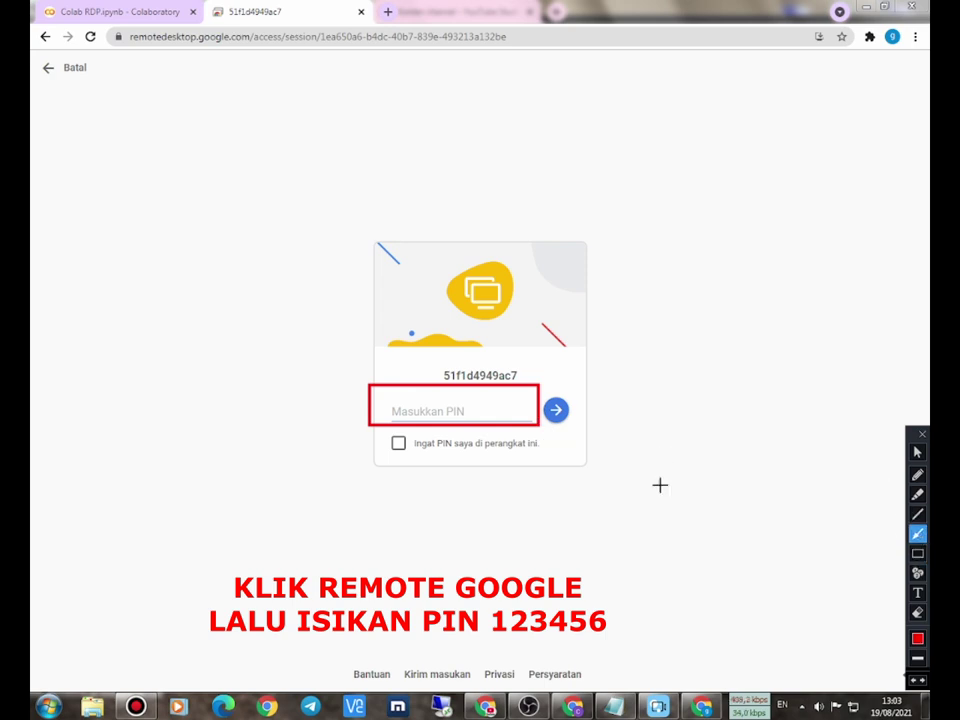
pyautogui.moveTo(327, 431); pyautogui.dragTo(384, 410)
pyautogui.click(917, 452)
pyautogui.click(438, 410)
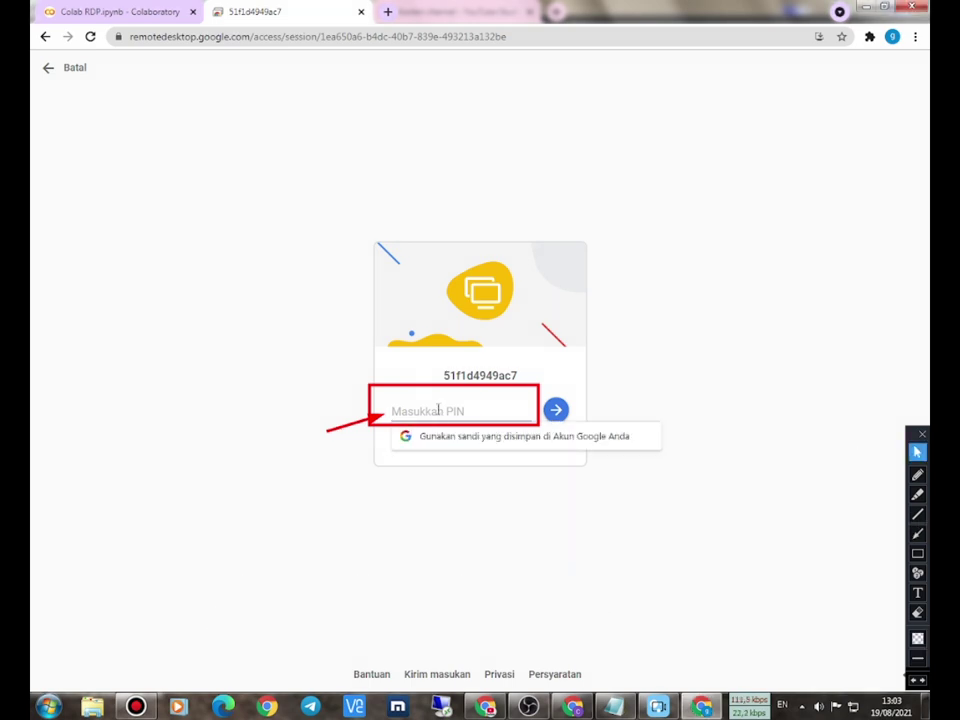
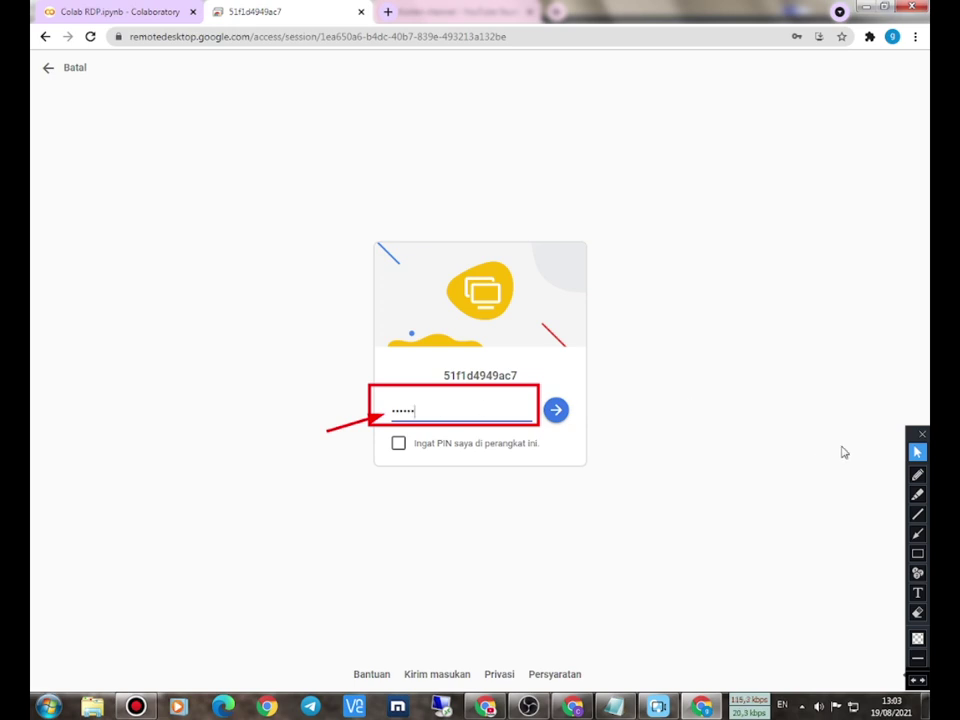
pyautogui.click(917, 533)
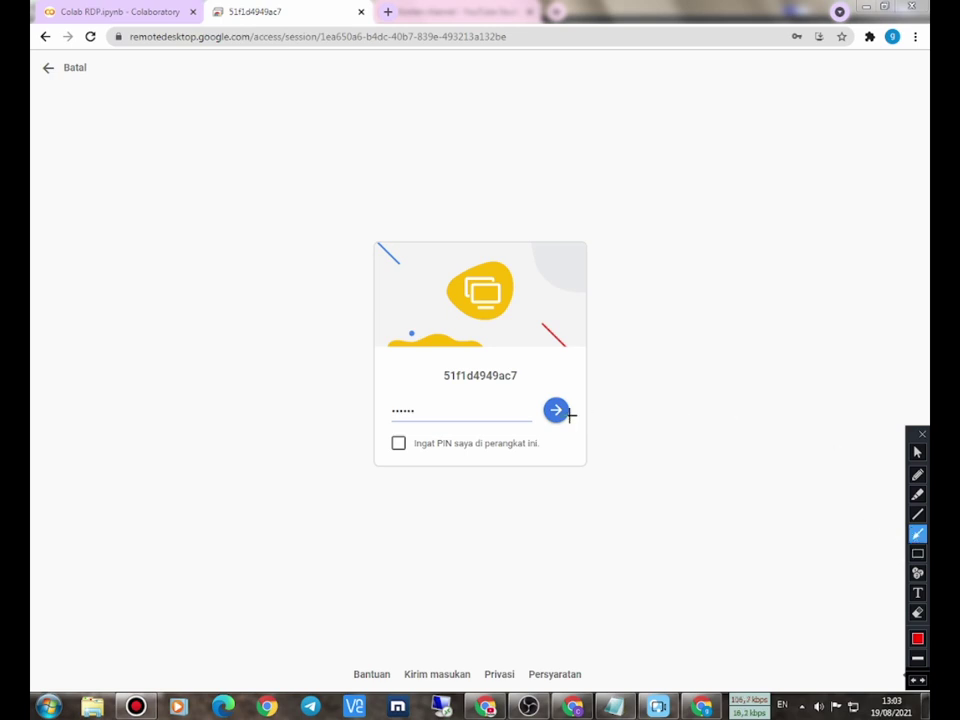
pyautogui.click(917, 452)
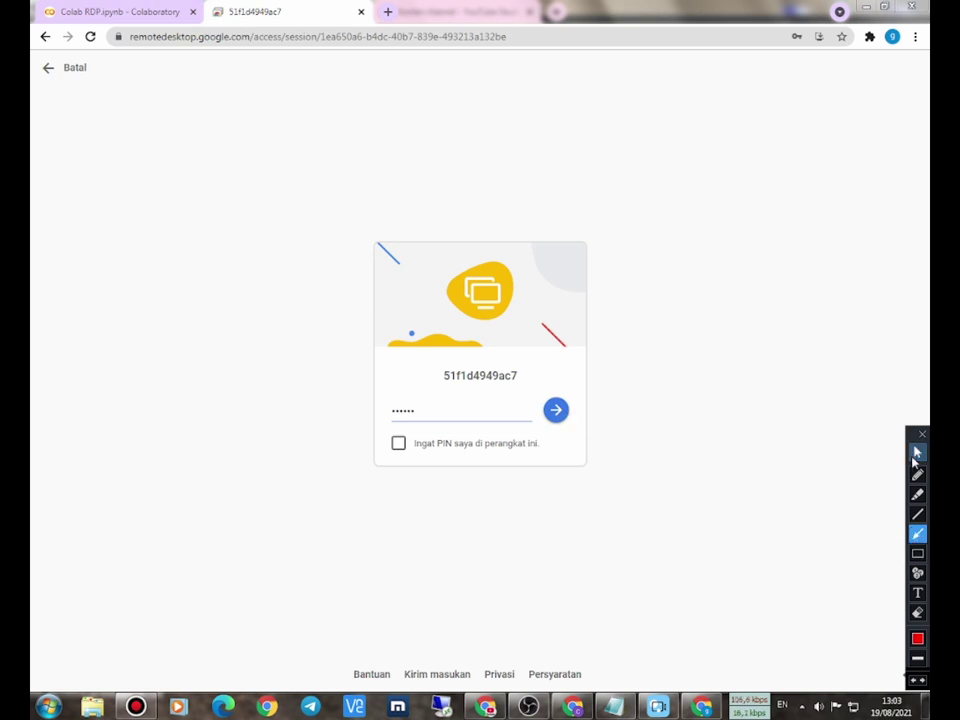
pyautogui.click(559, 413)
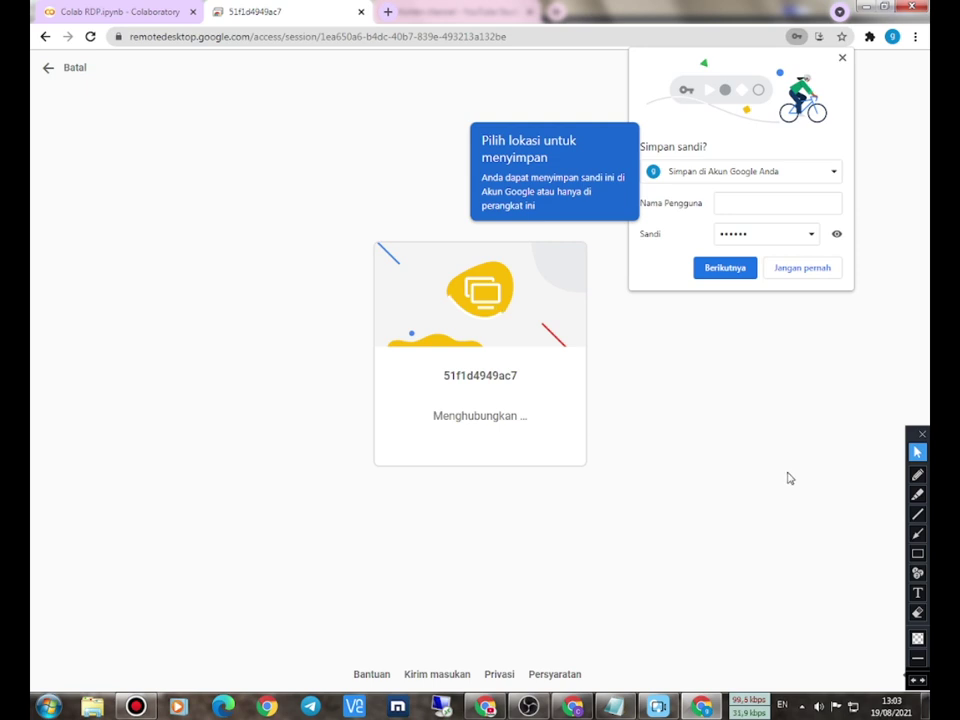
pyautogui.click(806, 268)
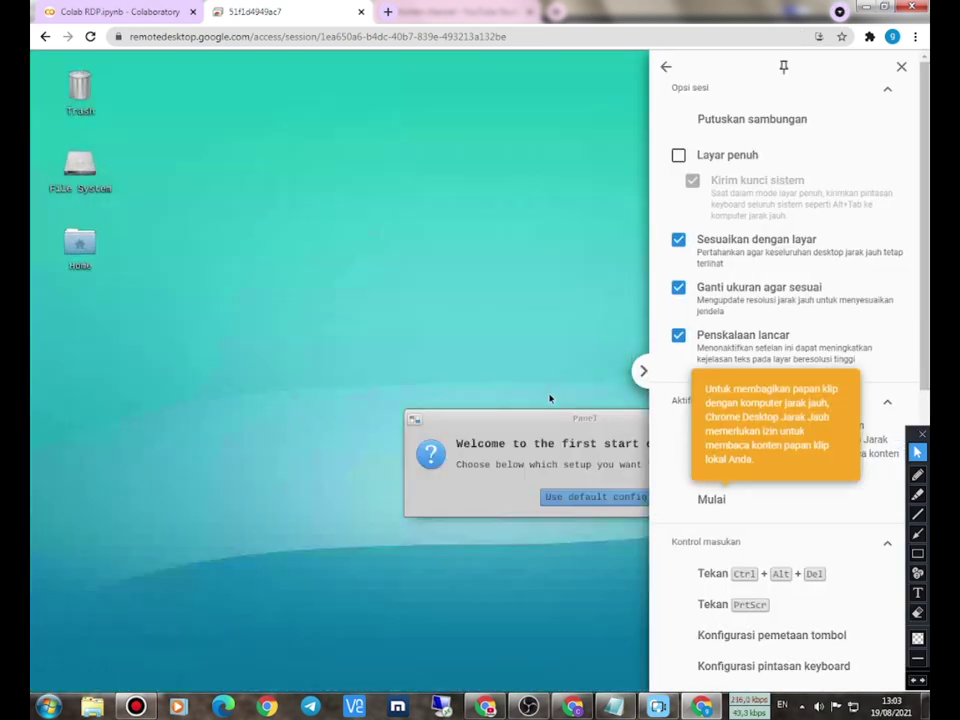
# - Close the session options side panel and accept the default XFCE panel layout
pyautogui.click(643, 371)
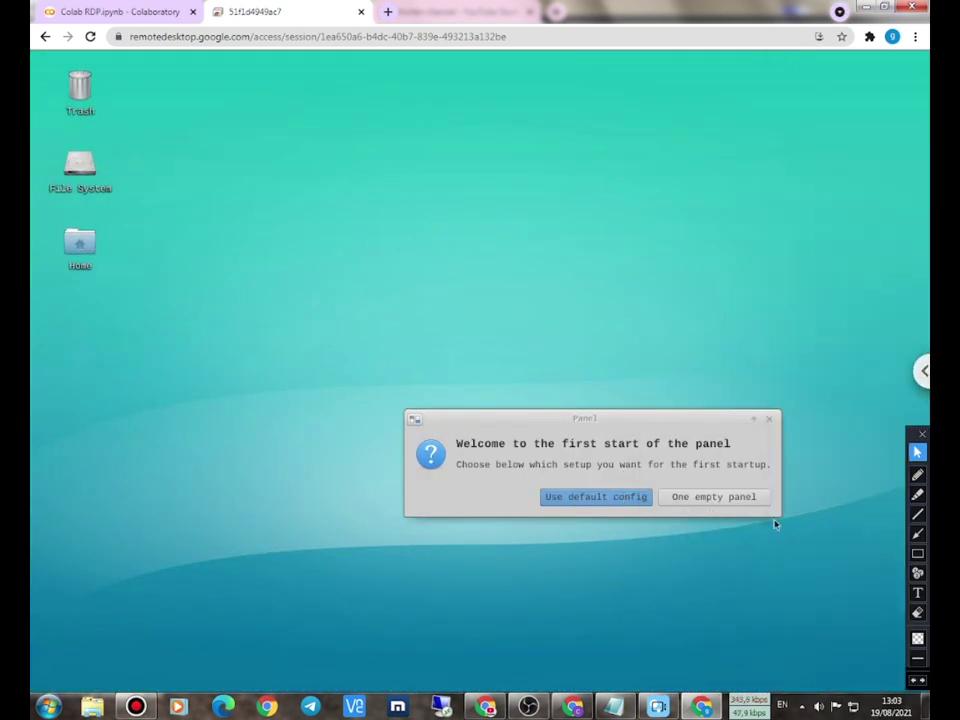
pyautogui.click(917, 552)
pyautogui.moveTo(526, 476); pyautogui.dragTo(659, 513)
pyautogui.click(917, 452)
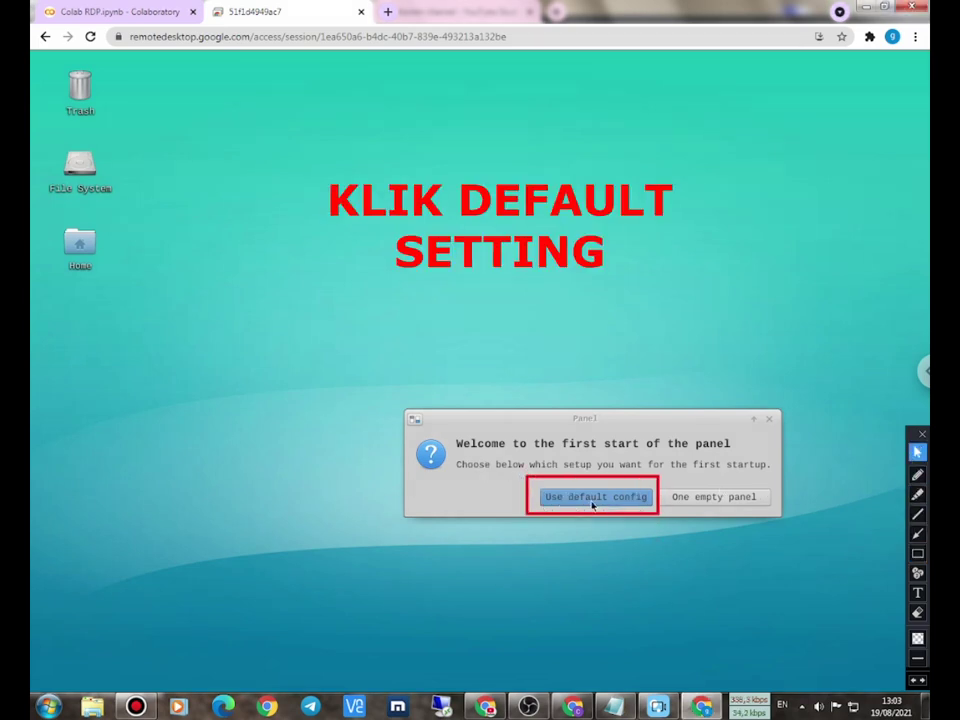
pyautogui.click(592, 498)
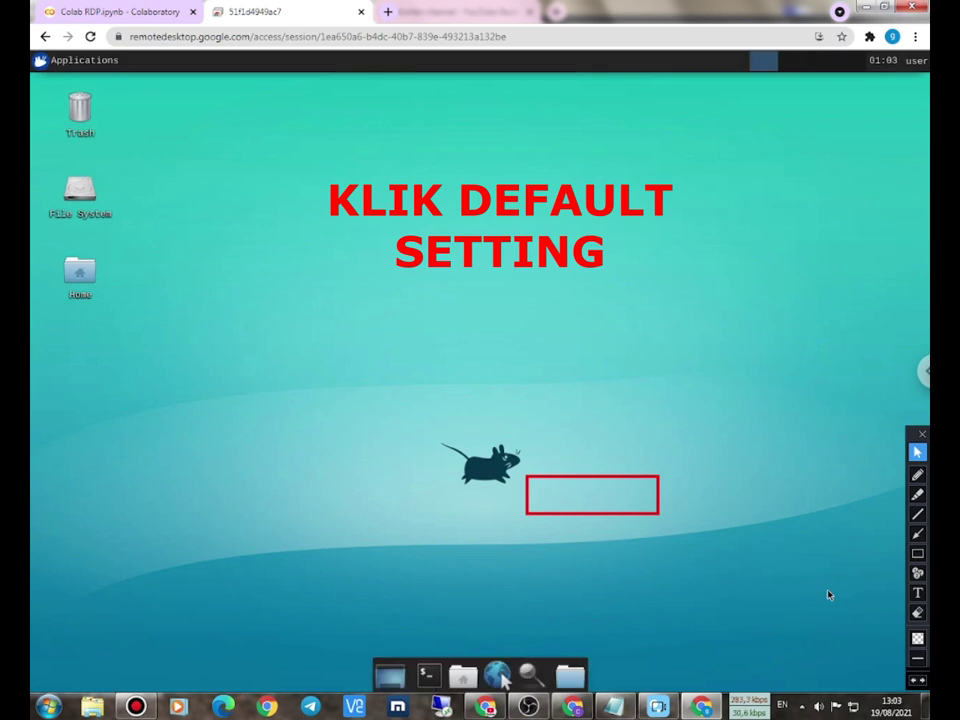
# - Launch Google Chrome from the dock on the remote desktop
pyautogui.click(917, 533)
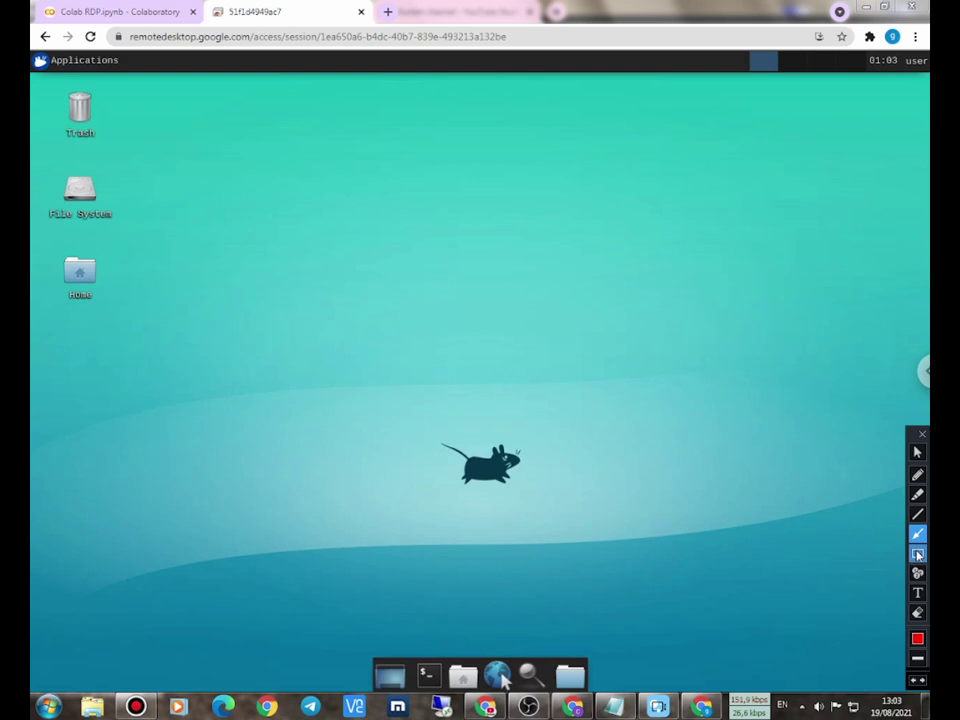
pyautogui.click(918, 458)
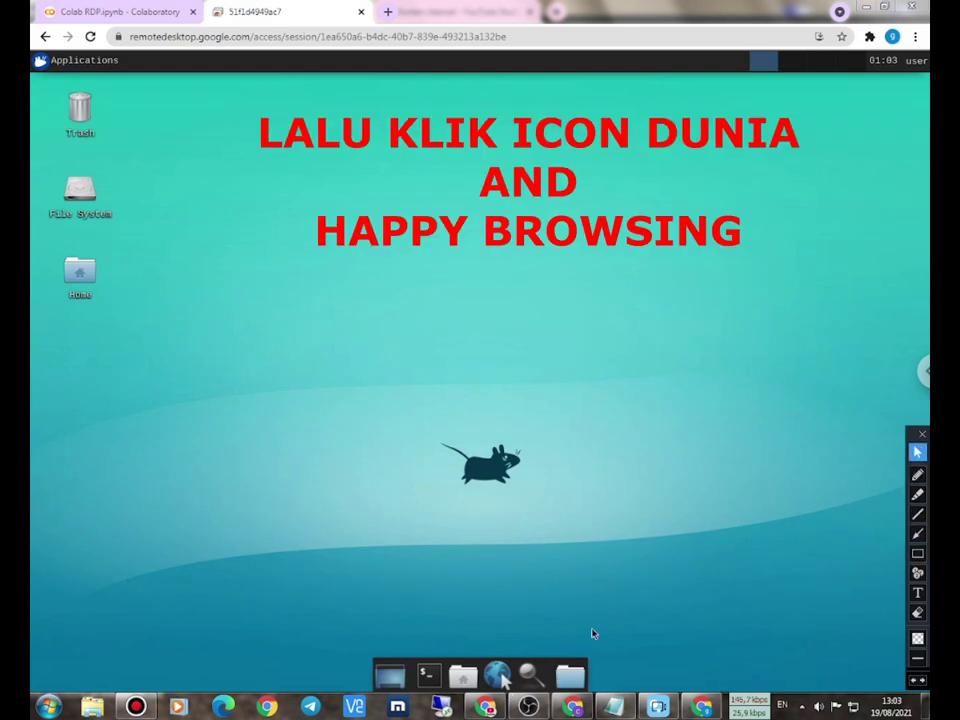
pyautogui.click(918, 553)
pyautogui.moveTo(476, 650); pyautogui.dragTo(522, 690)
pyautogui.click(917, 533)
pyautogui.moveTo(605, 570)
pyautogui.mouseDown()
pyautogui.moveTo(537, 620)
pyautogui.moveTo(512, 654)
pyautogui.mouseUp()
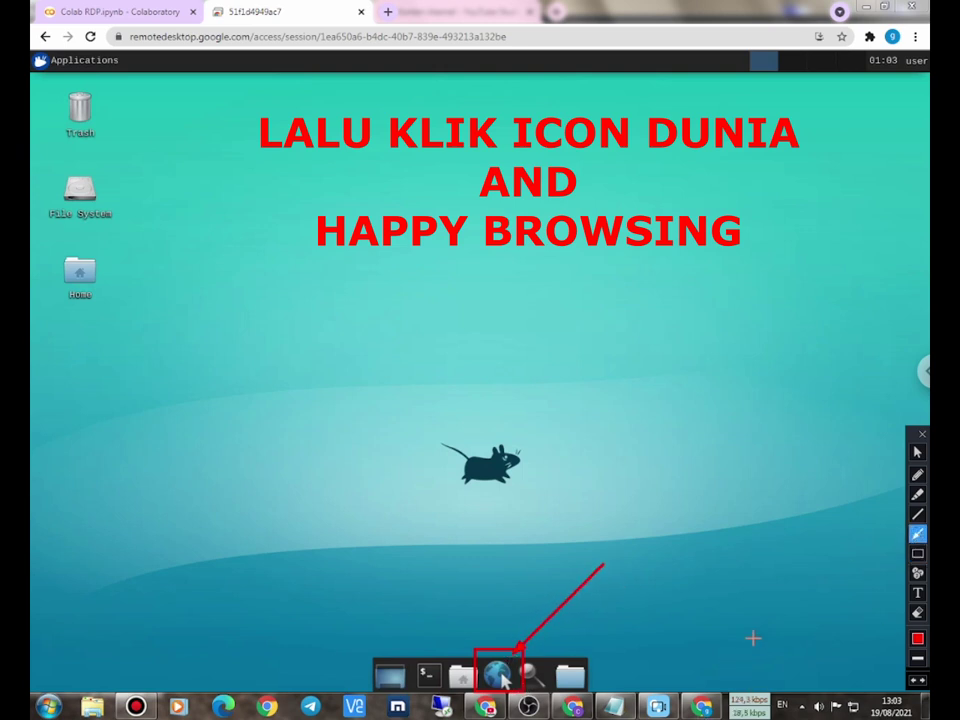
pyautogui.press('Delete')
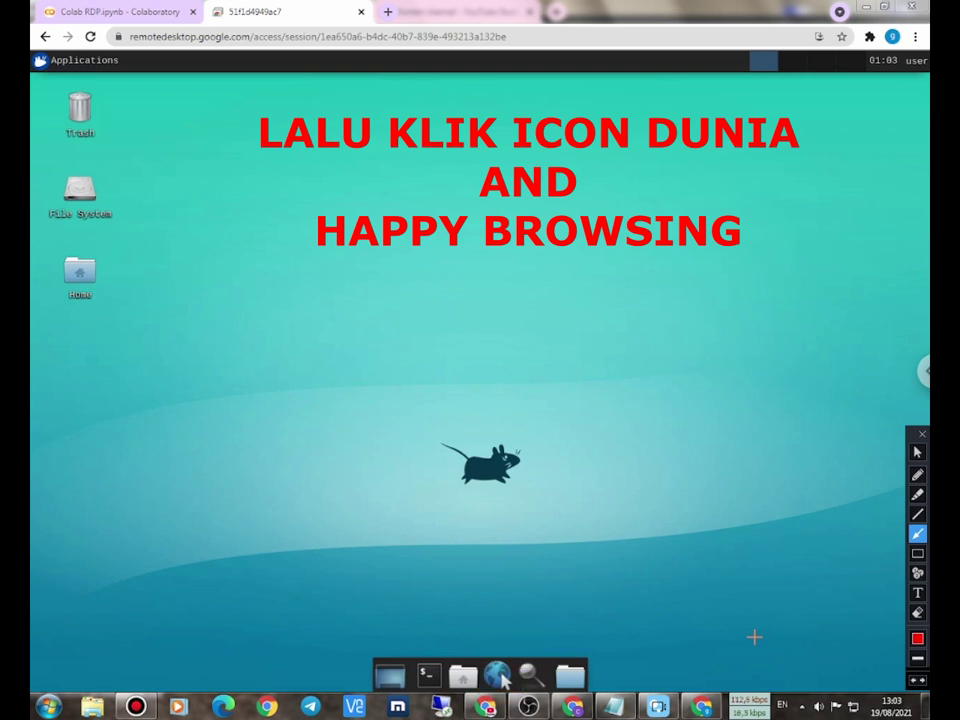
pyautogui.press('Escape')
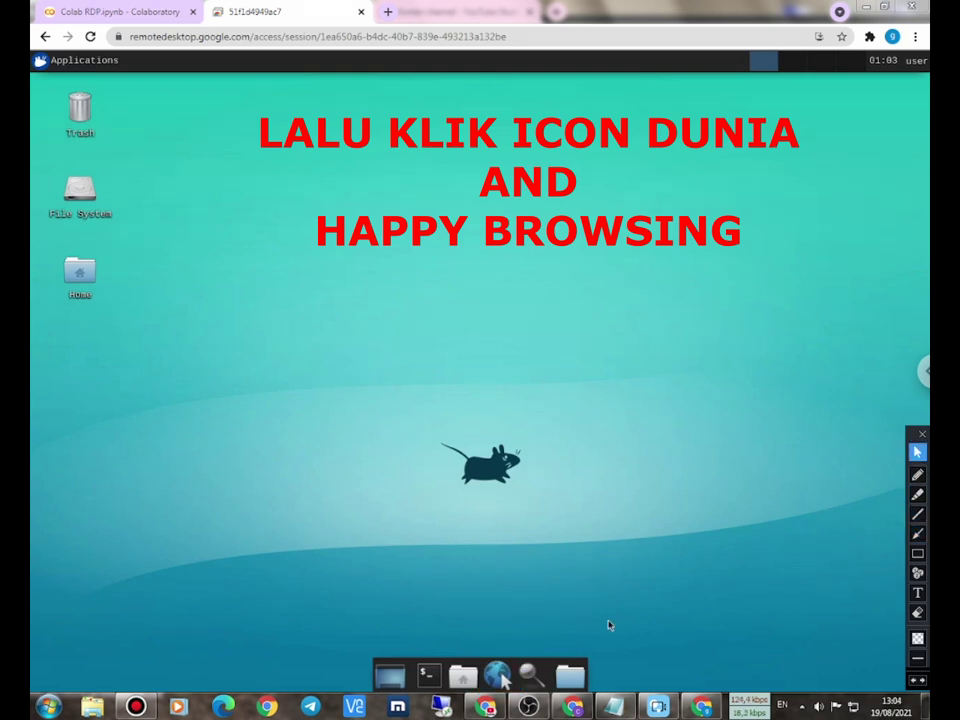
pyautogui.click(498, 676)
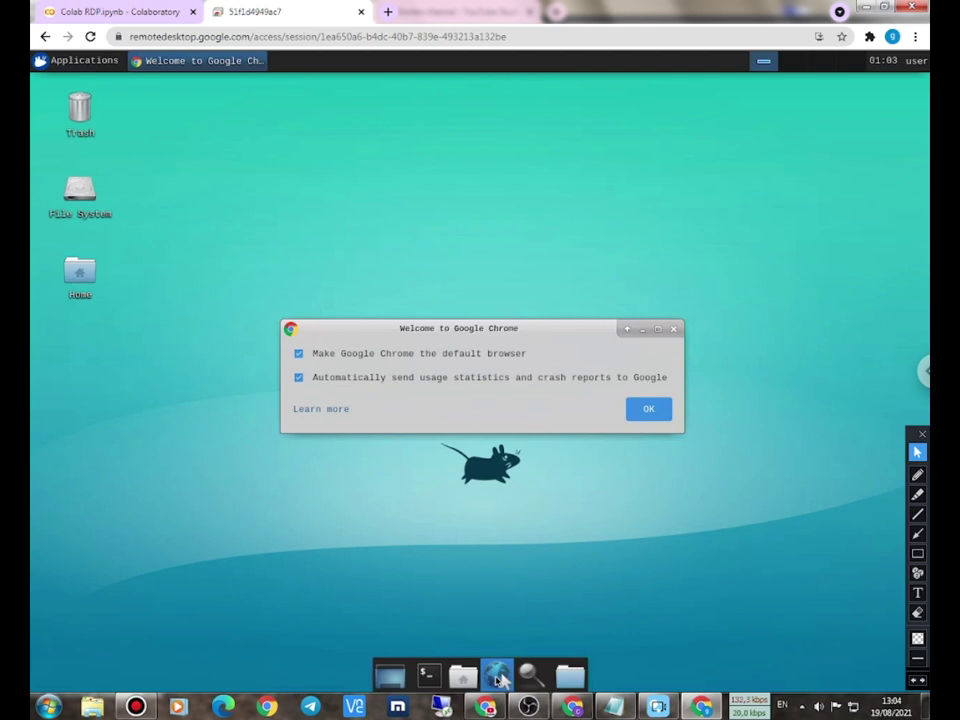
# - Dismiss Chrome's welcome dialog and search Google for 'speed test'
pyautogui.click(648, 408)
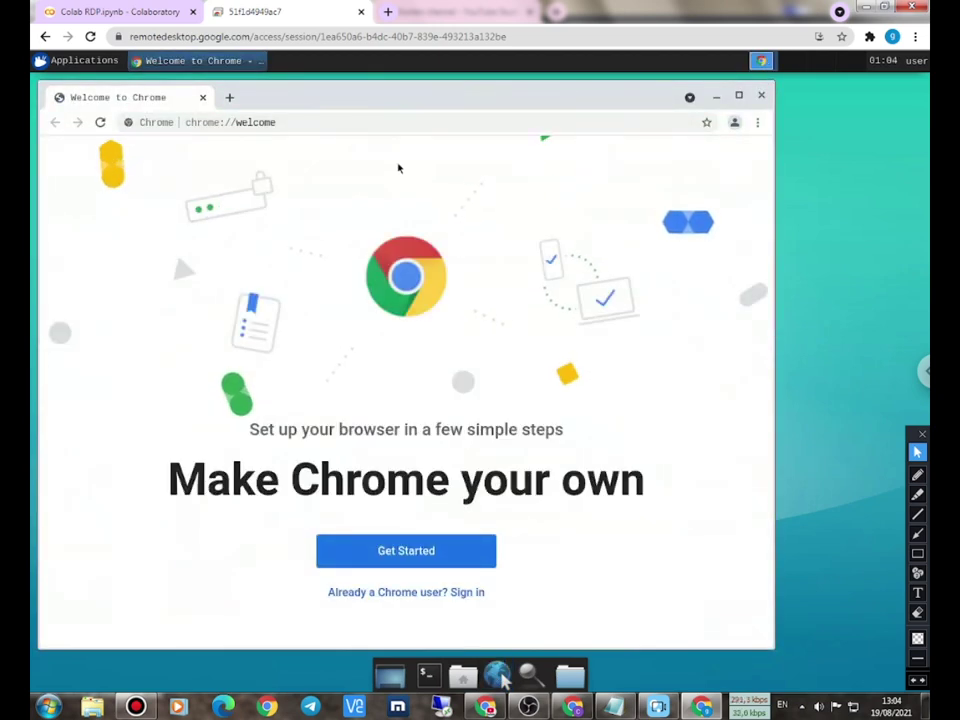
pyautogui.click(295, 122)
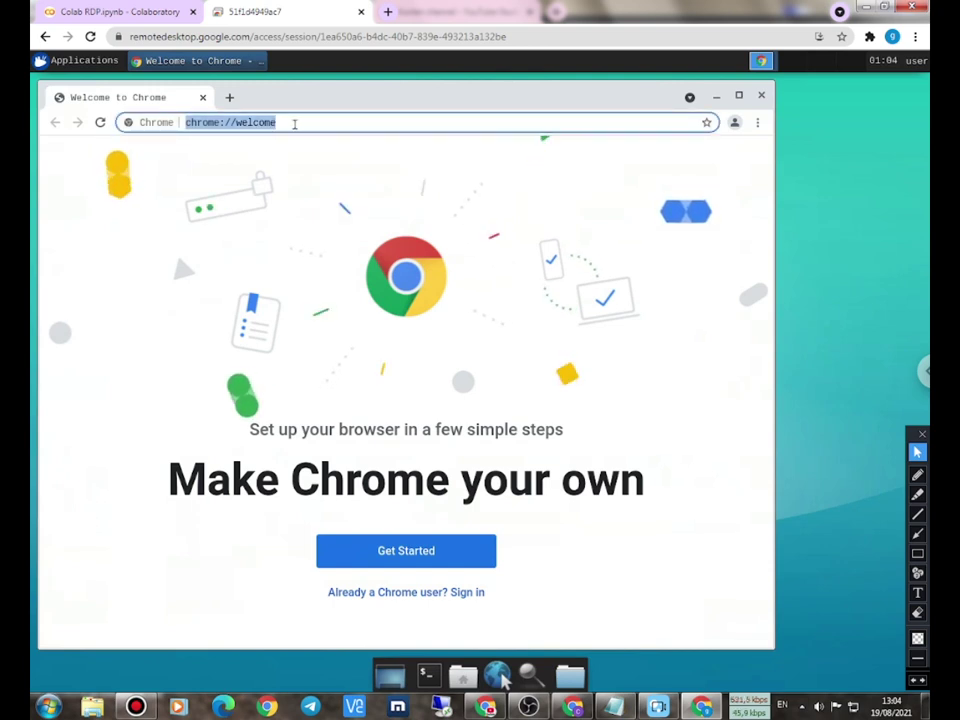
pyautogui.write('speed')
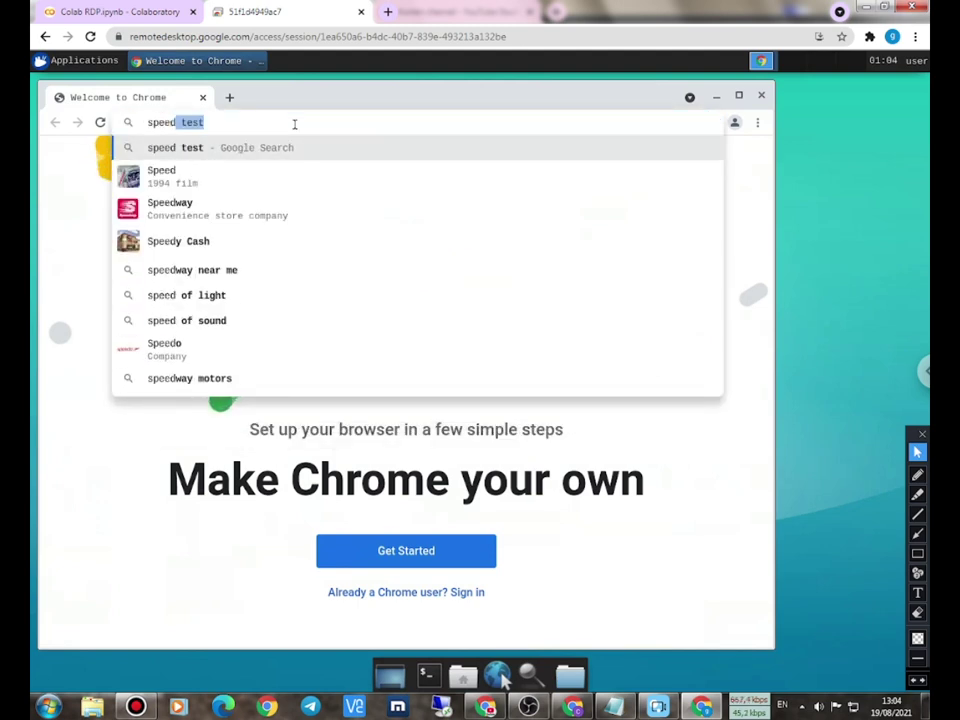
pyautogui.write(' test')
pyautogui.press('Return')
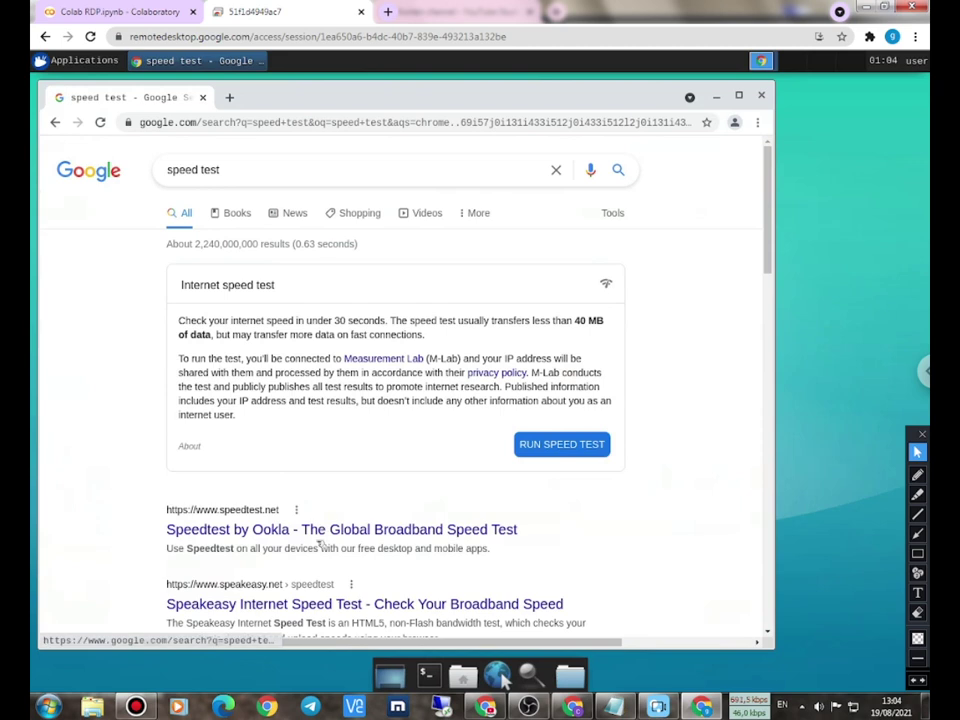
# - Open Speedtest by Ookla, maximize the browser, and run the test: 24 ms ping, 379.30 Mbps download
pyautogui.click(300, 529)
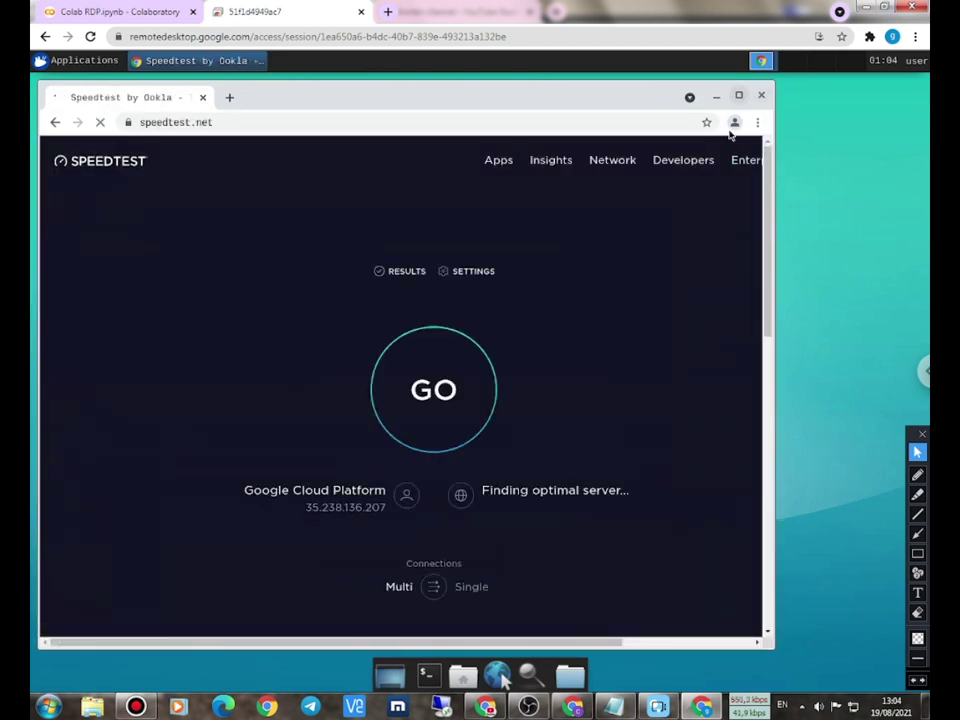
pyautogui.click(738, 95)
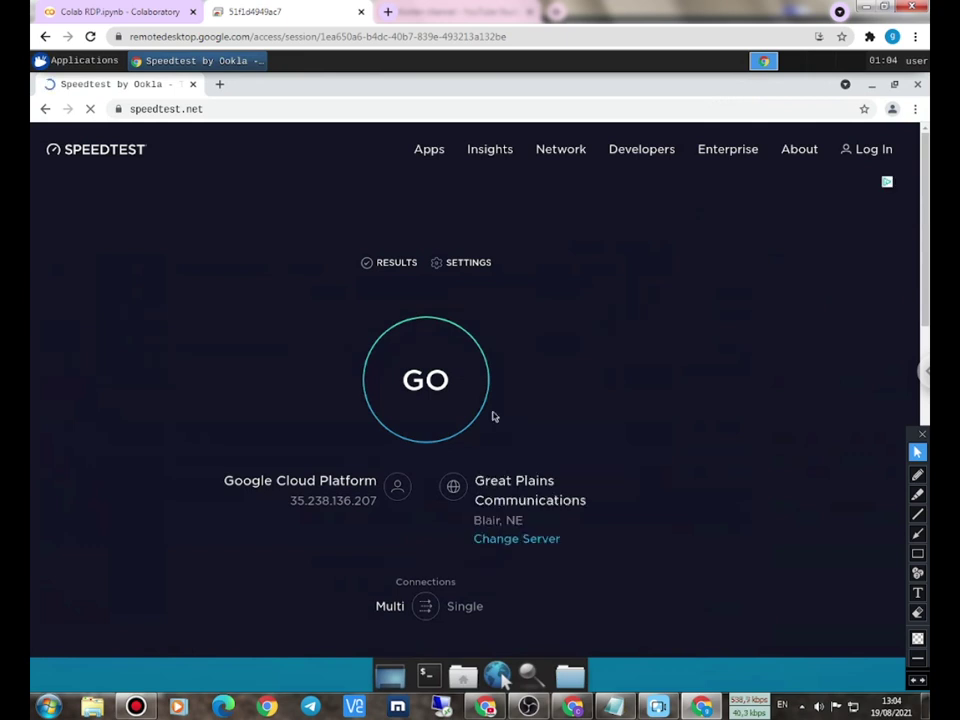
pyautogui.click(472, 381)
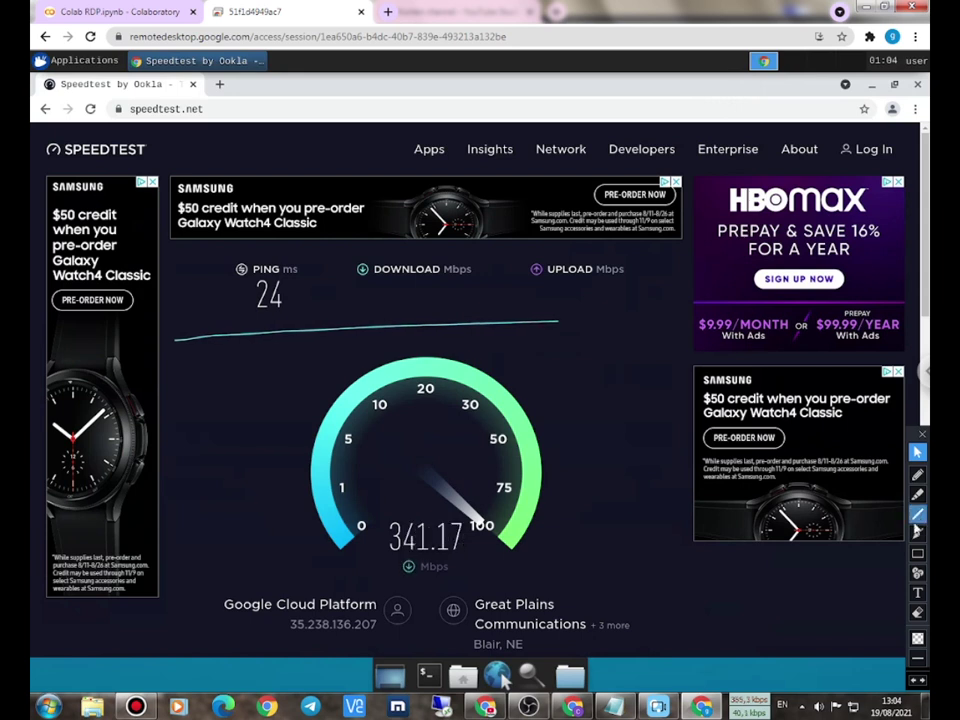
pyautogui.click(917, 553)
pyautogui.moveTo(207, 588); pyautogui.dragTo(388, 634)
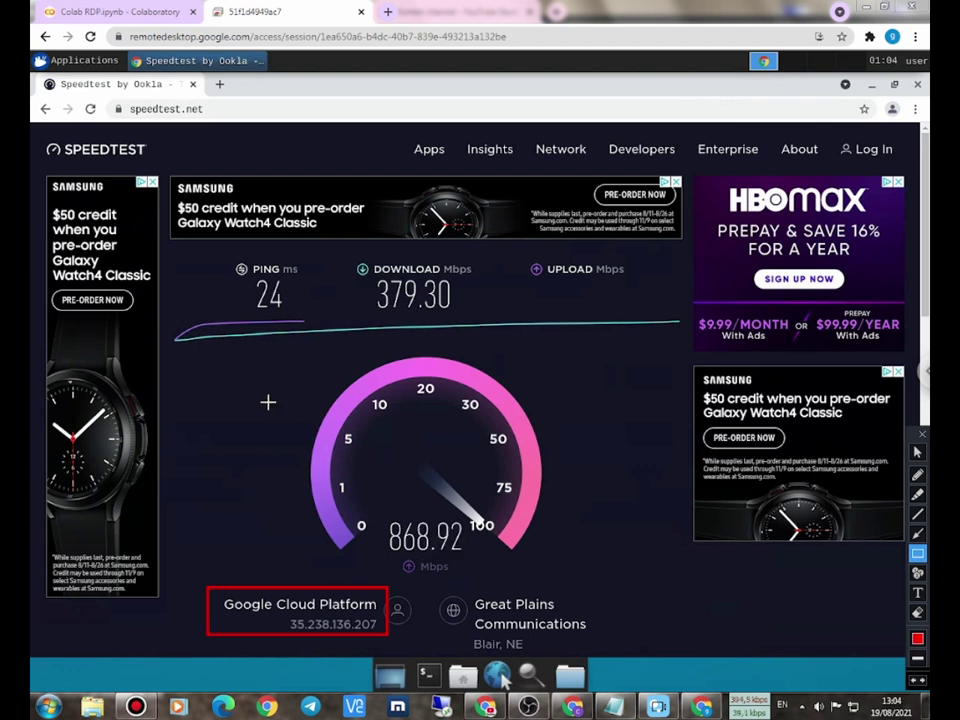
pyautogui.moveTo(349, 258); pyautogui.dragTo(484, 319)
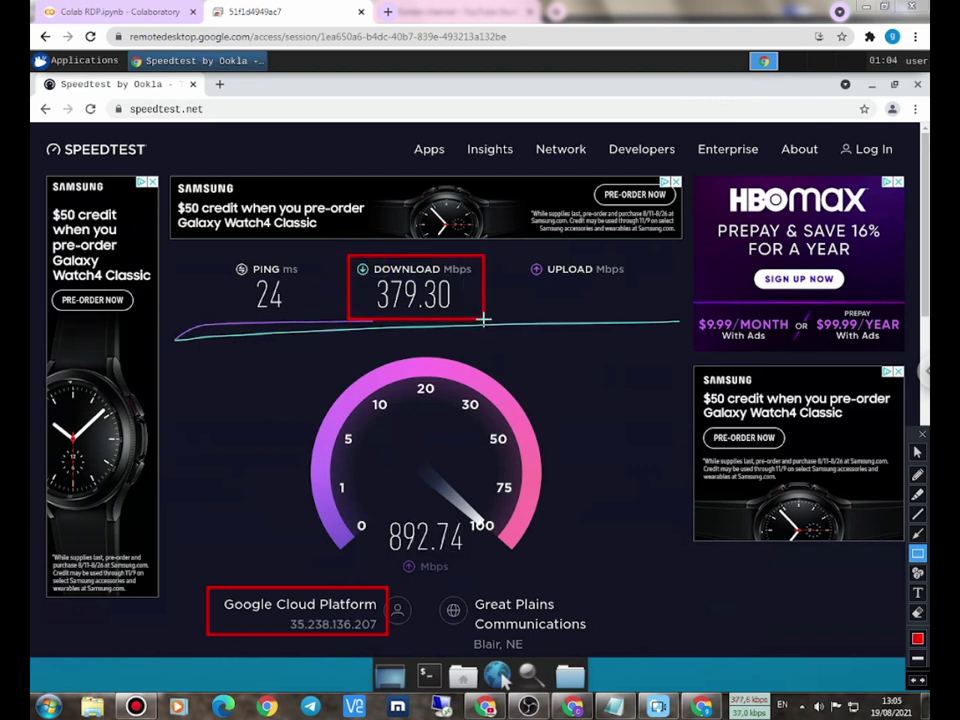